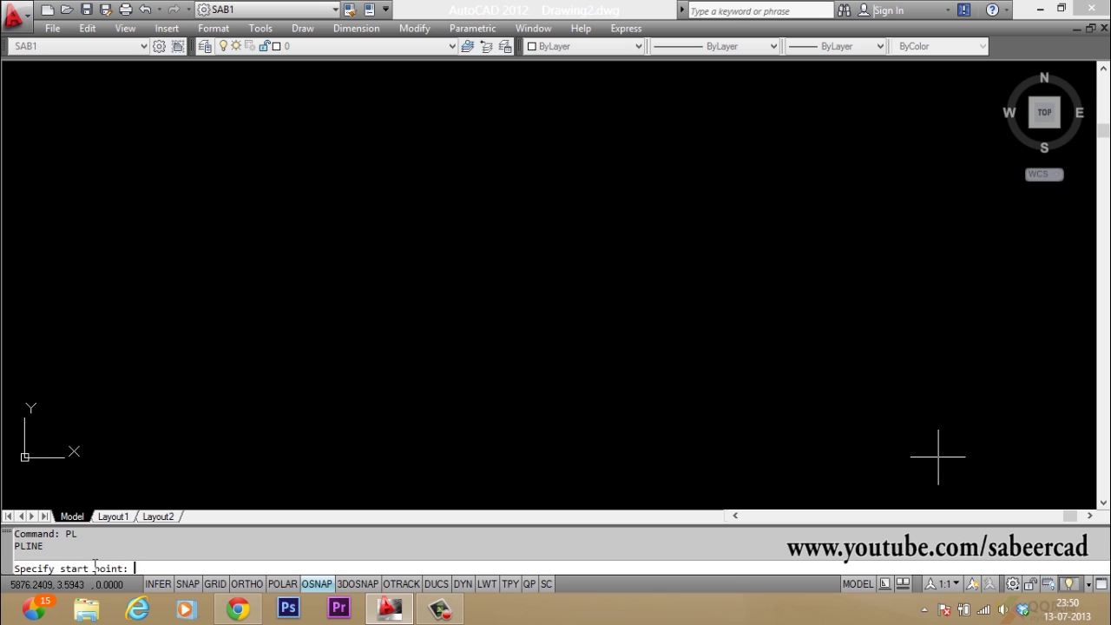
Step: Start the profile polyline at the rim and draw the rounded bowl with second-point arcs
left_click(777, 148)
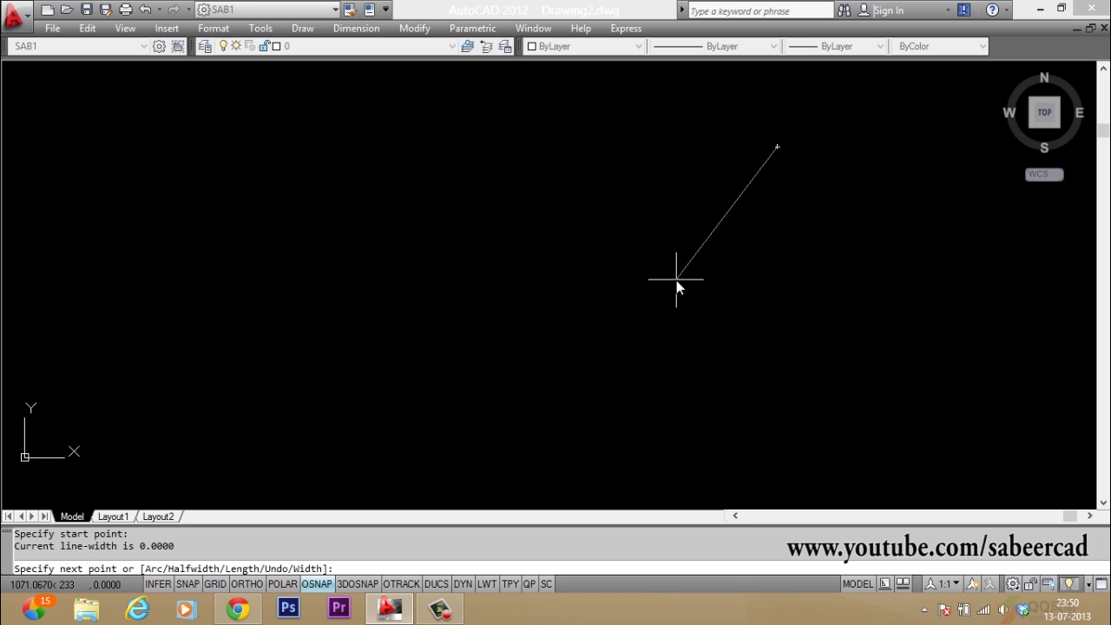
key("Return")
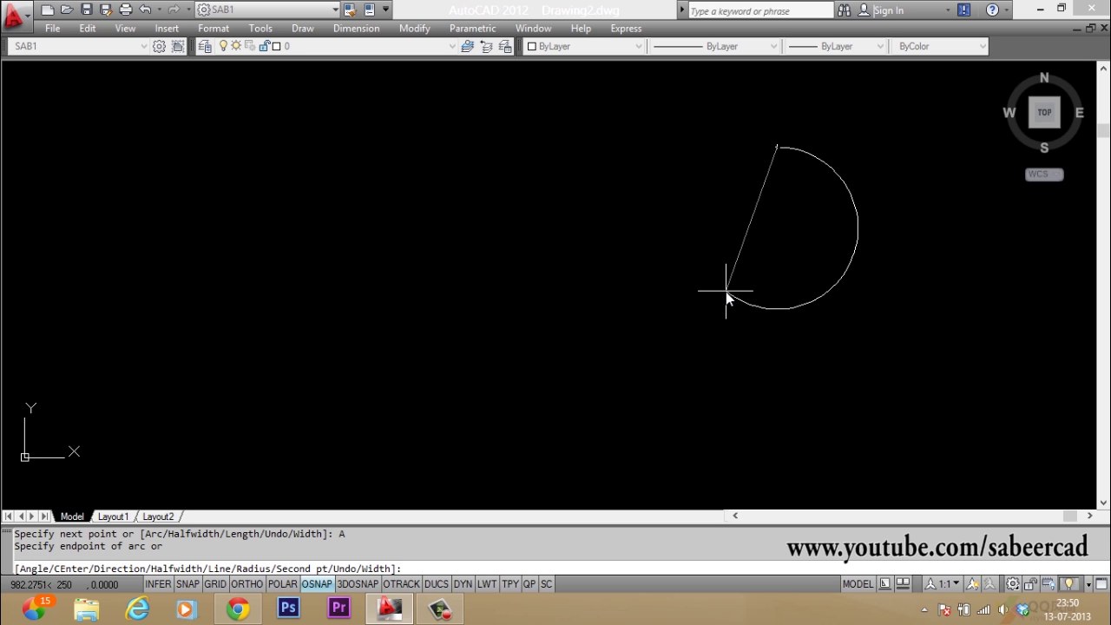
type("S")
key("Return")
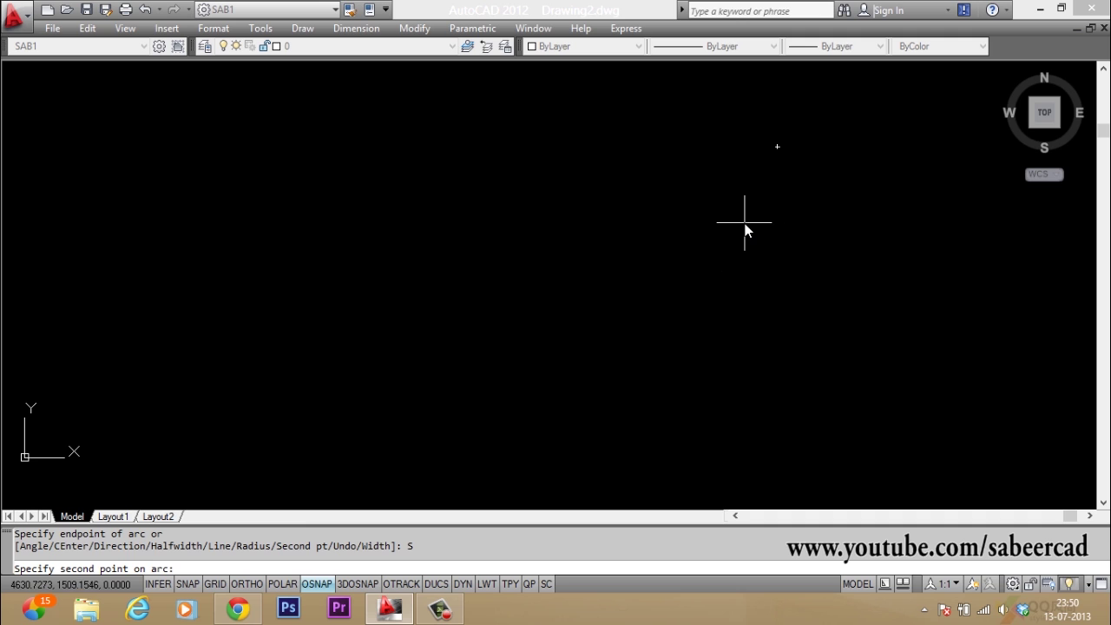
left_click(747, 229)
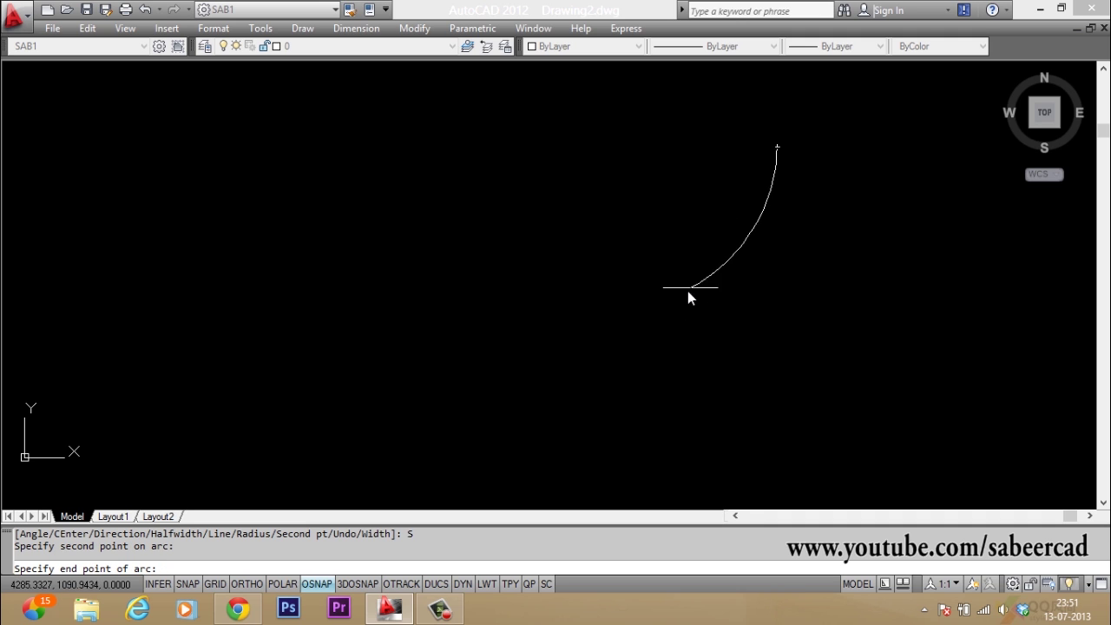
left_click(580, 353)
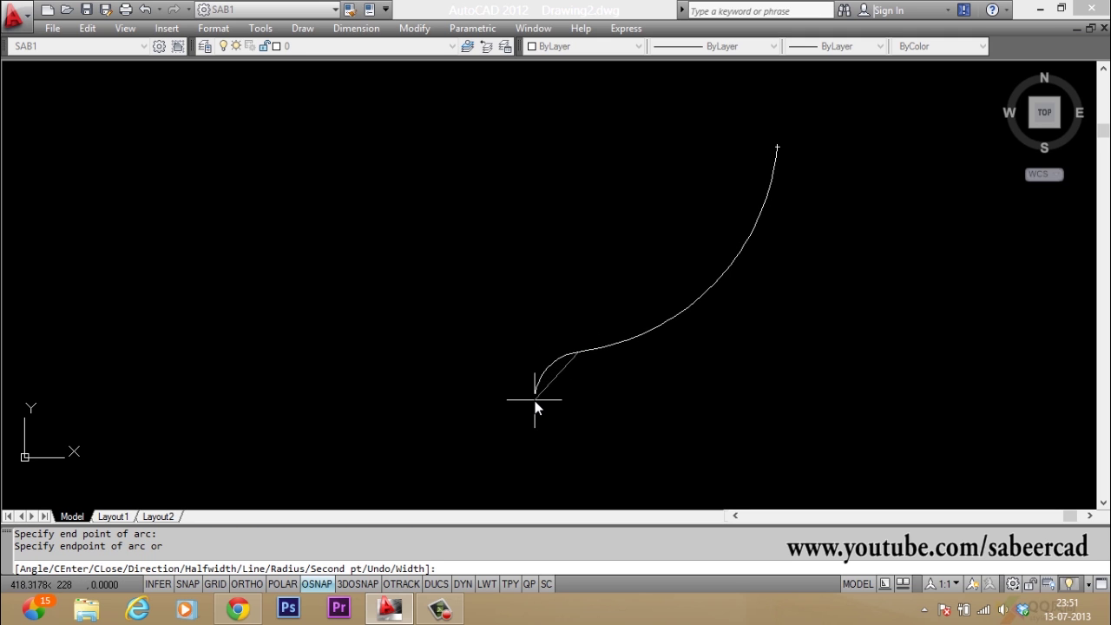
scroll(524, 282, "down", 3)
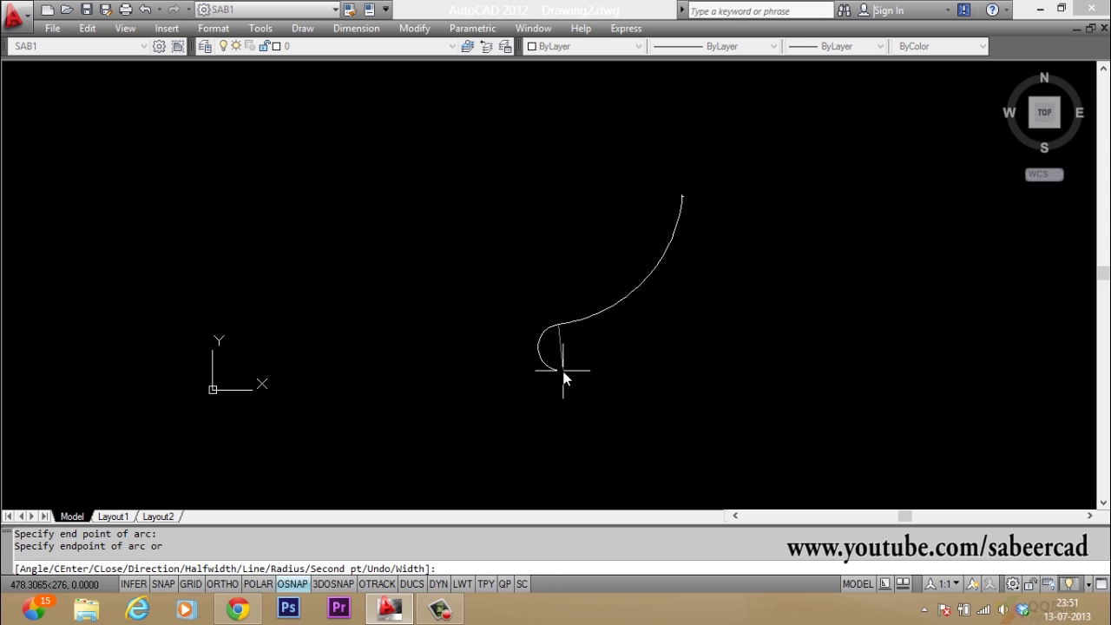
scroll(534, 357, "up", 2)
scroll(516, 355, "down", 2)
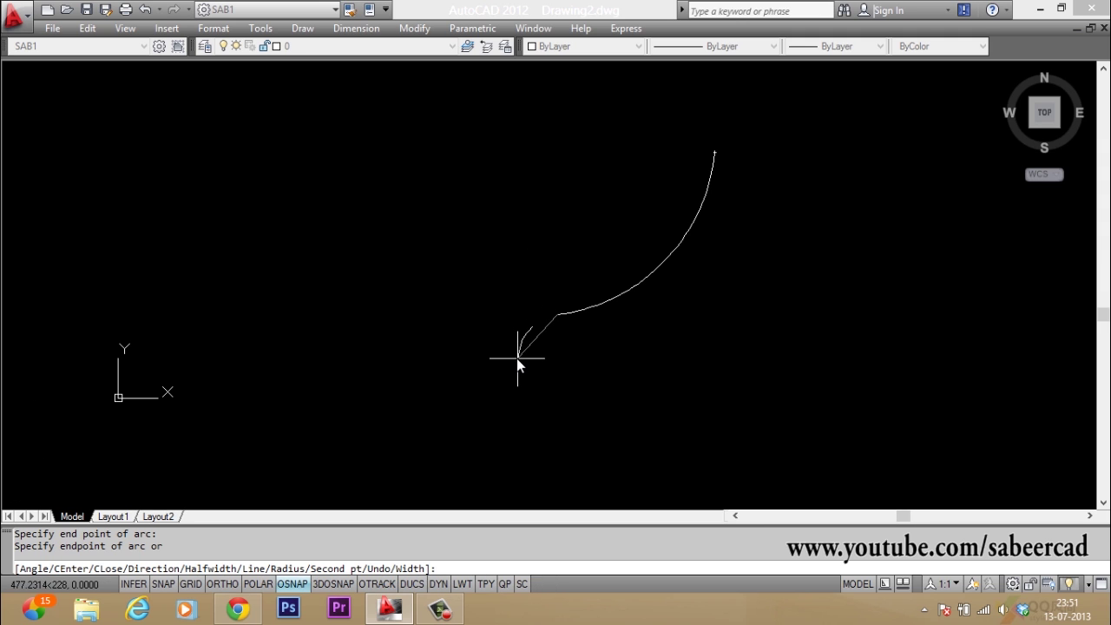
left_click(511, 360)
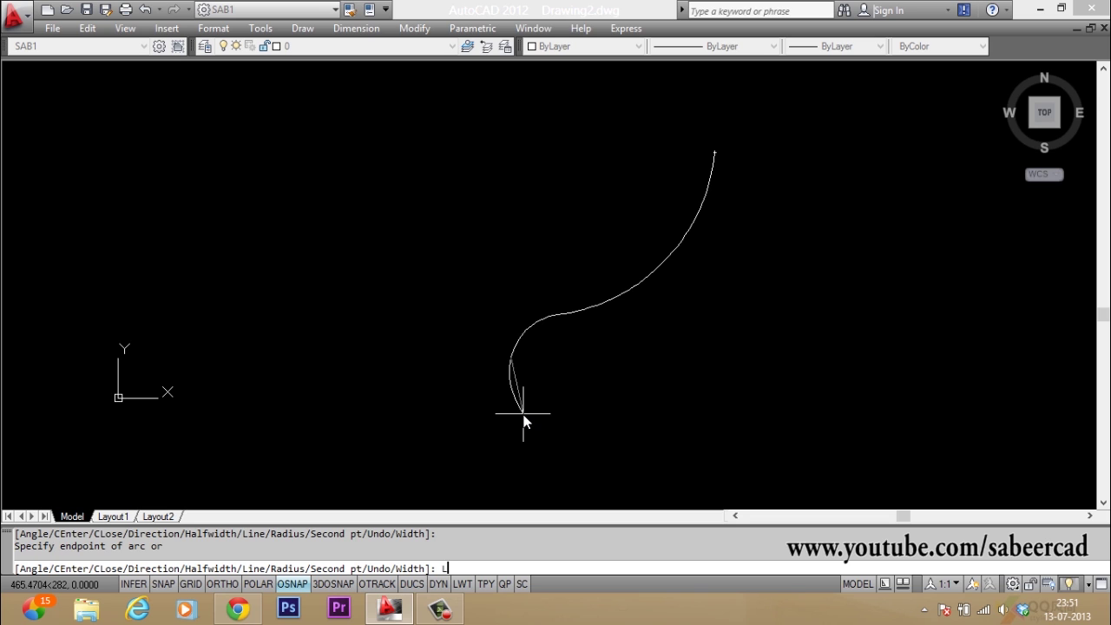
Step: Continue with a straight vertical stem using Ortho, then an arc sweeping out to the foot's edge
key("Return")
scroll(486, 274, "down", 4)
scroll(541, 316, "up", 2)
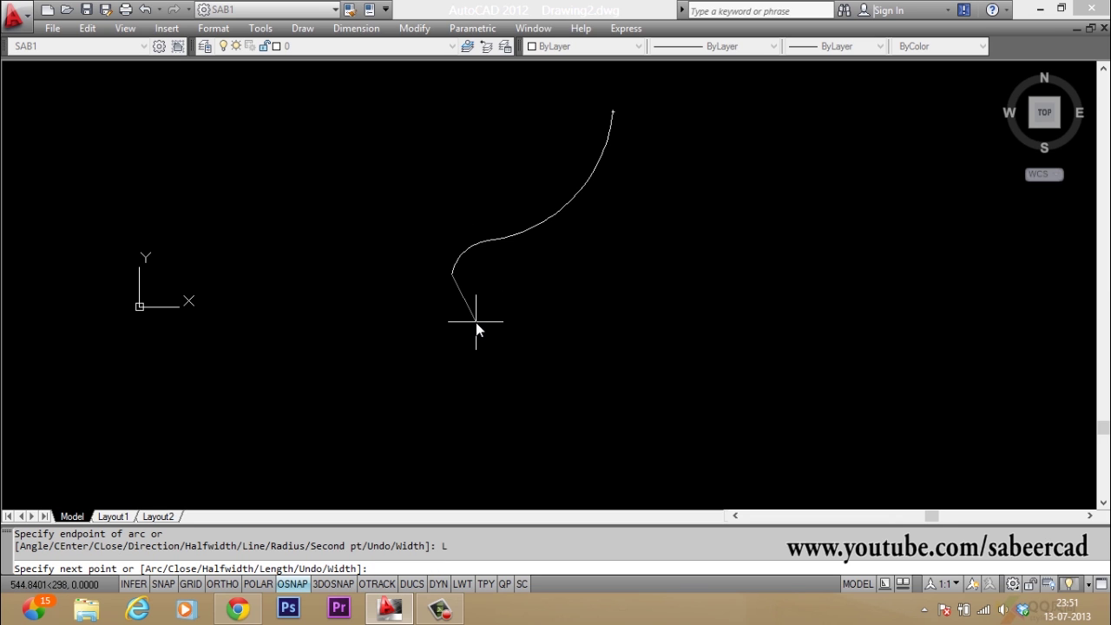
key("F8")
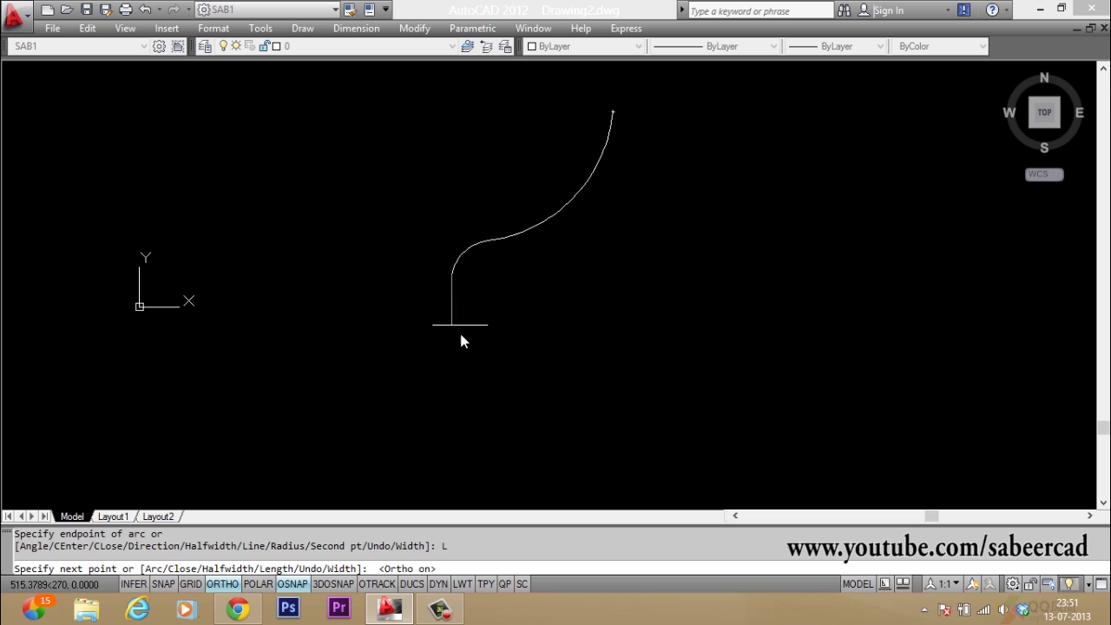
left_click(463, 379)
scroll(466, 383, "up", 2)
scroll(467, 383, "down", 2)
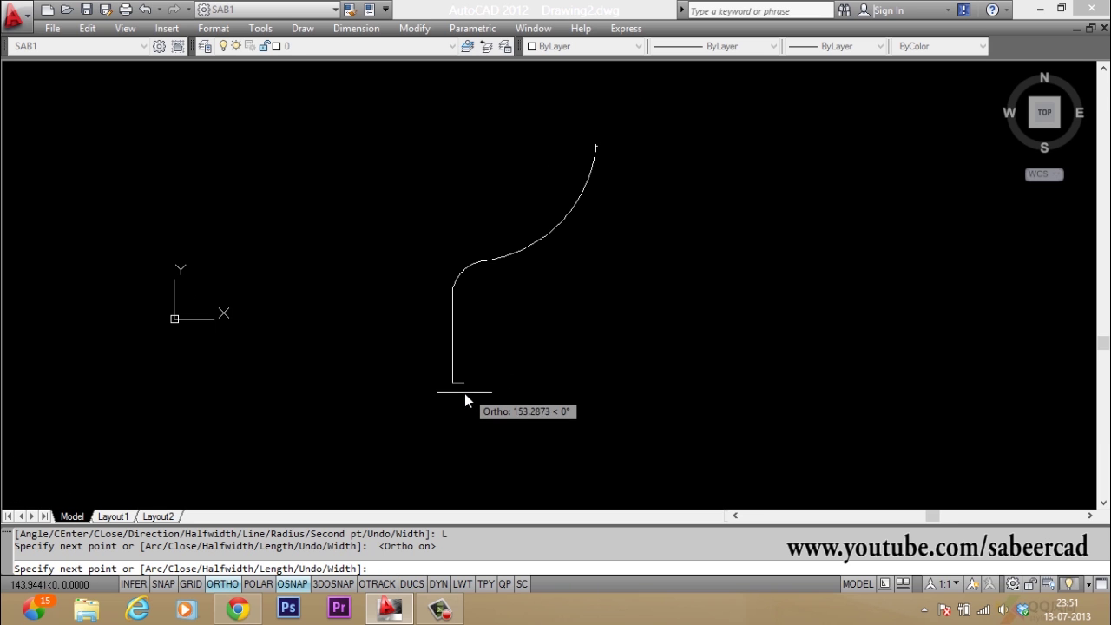
key("F8")
type("A")
key("Return")
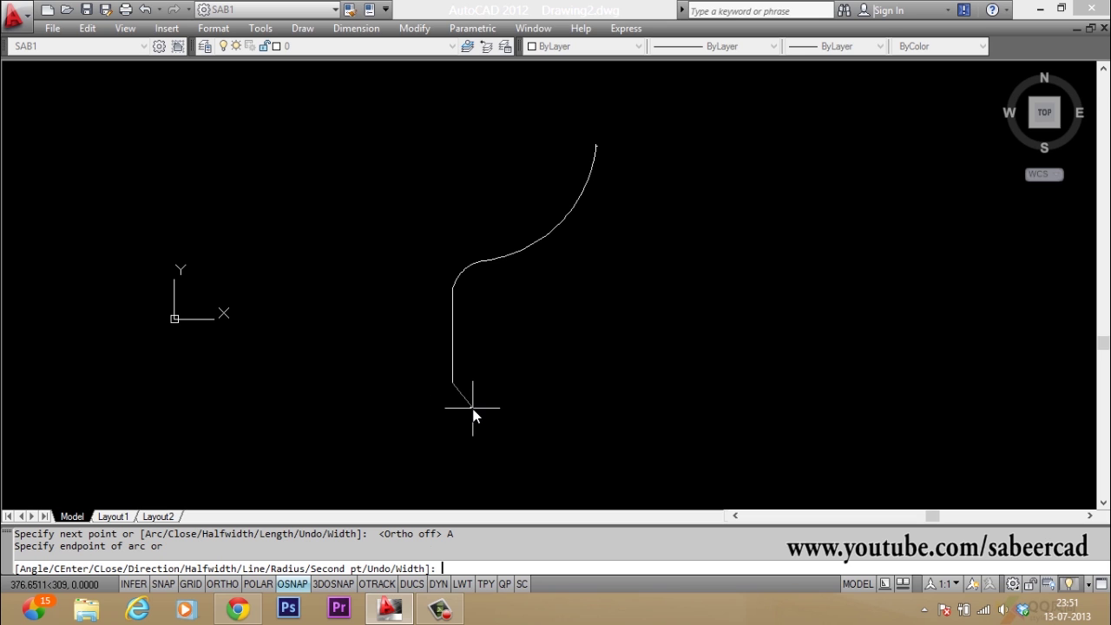
scroll(460, 391, "up", 2)
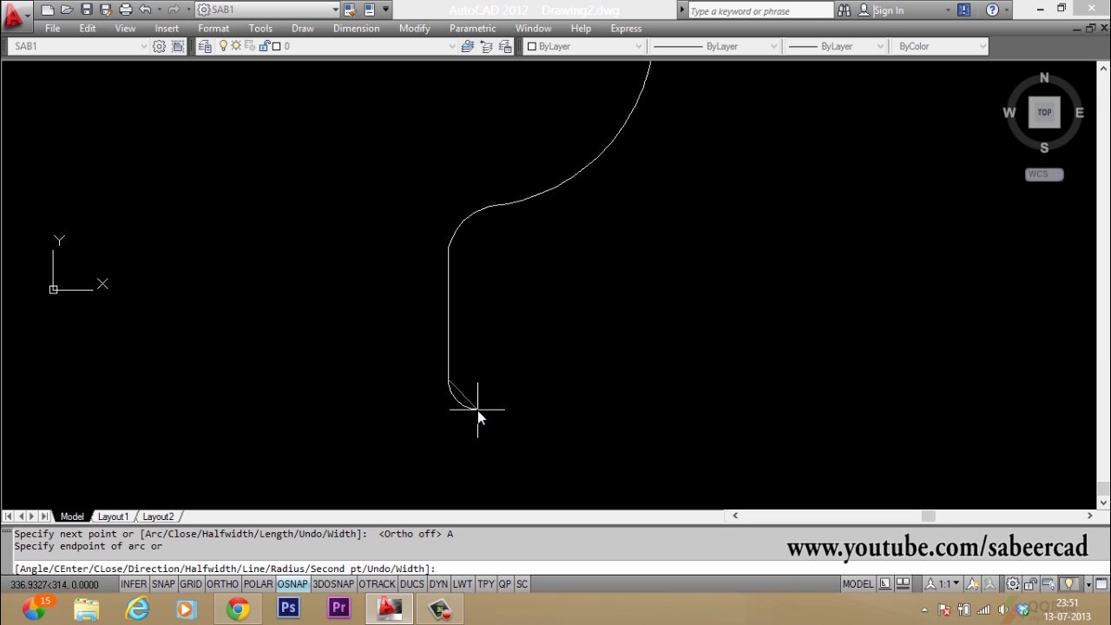
left_click(478, 409)
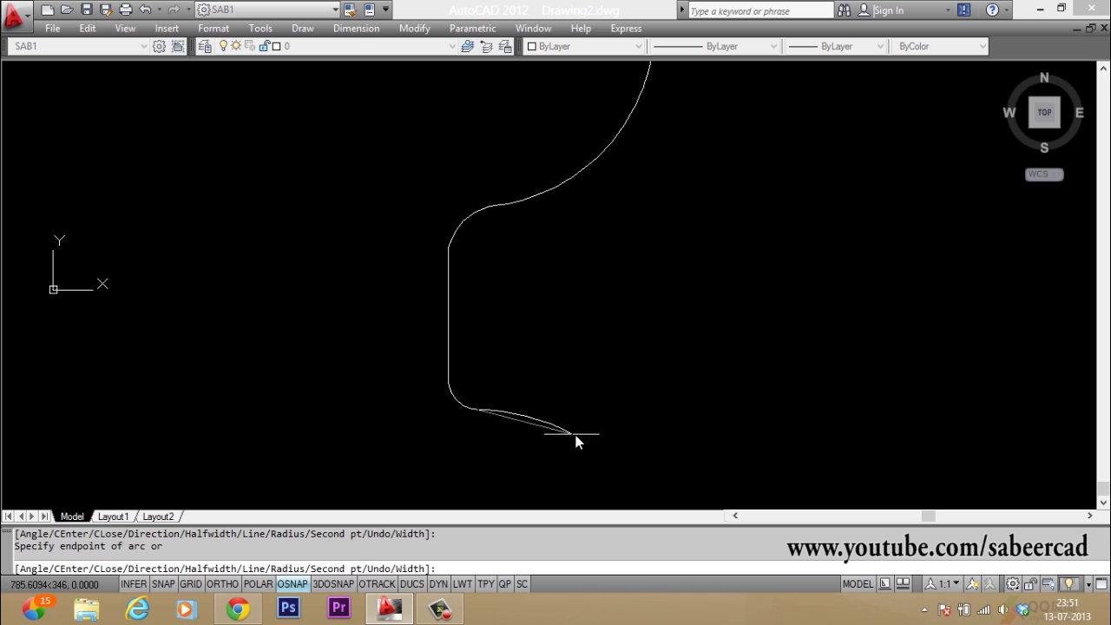
left_click(606, 439)
scroll(613, 469, "up", 2)
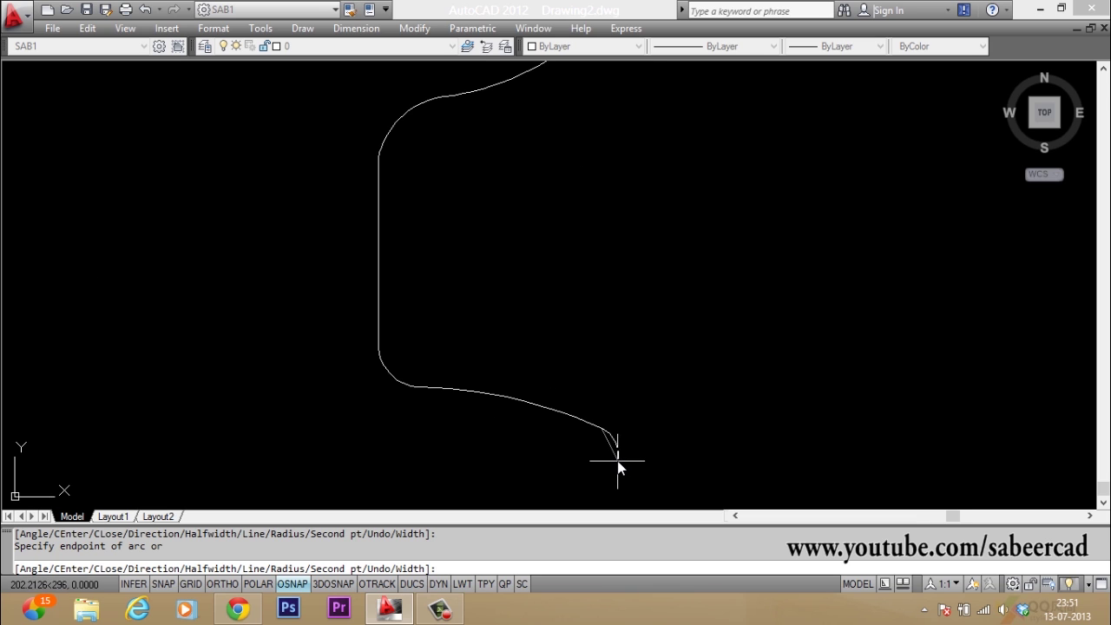
key("Return")
scroll(574, 480, "down", 2)
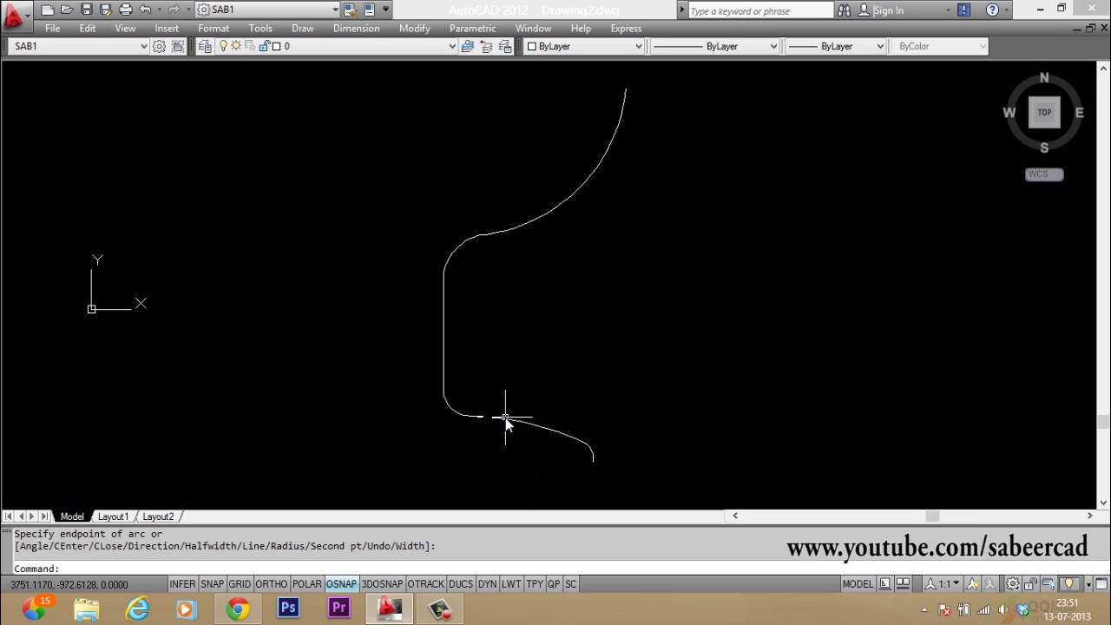
scroll(522, 347, "down", 2)
scroll(516, 315, "up", 2)
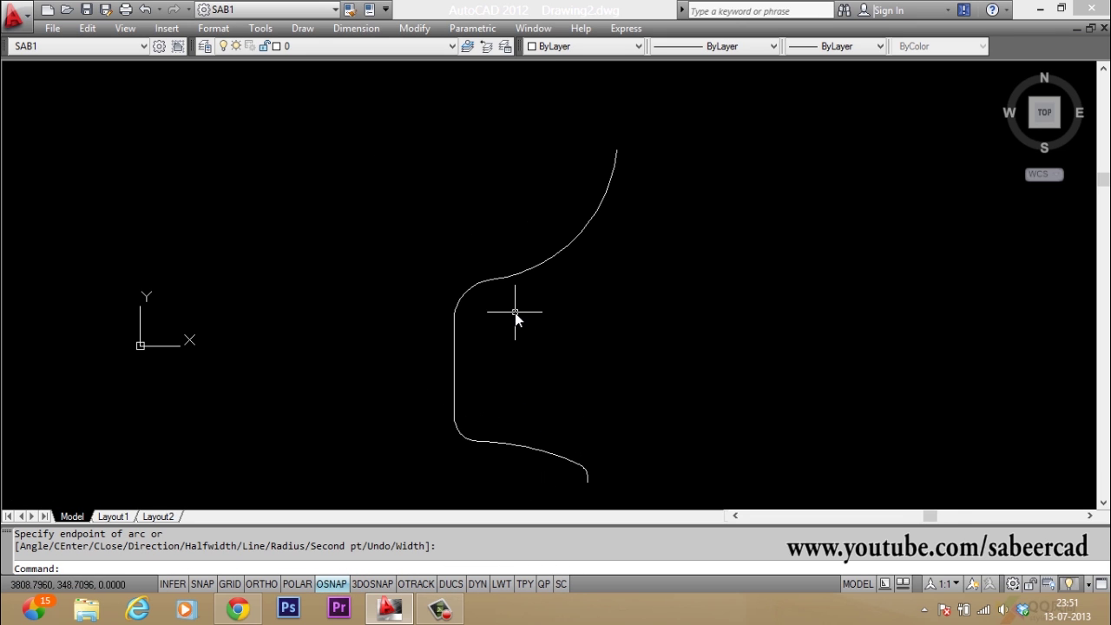
key("Escape")
key("Escape")
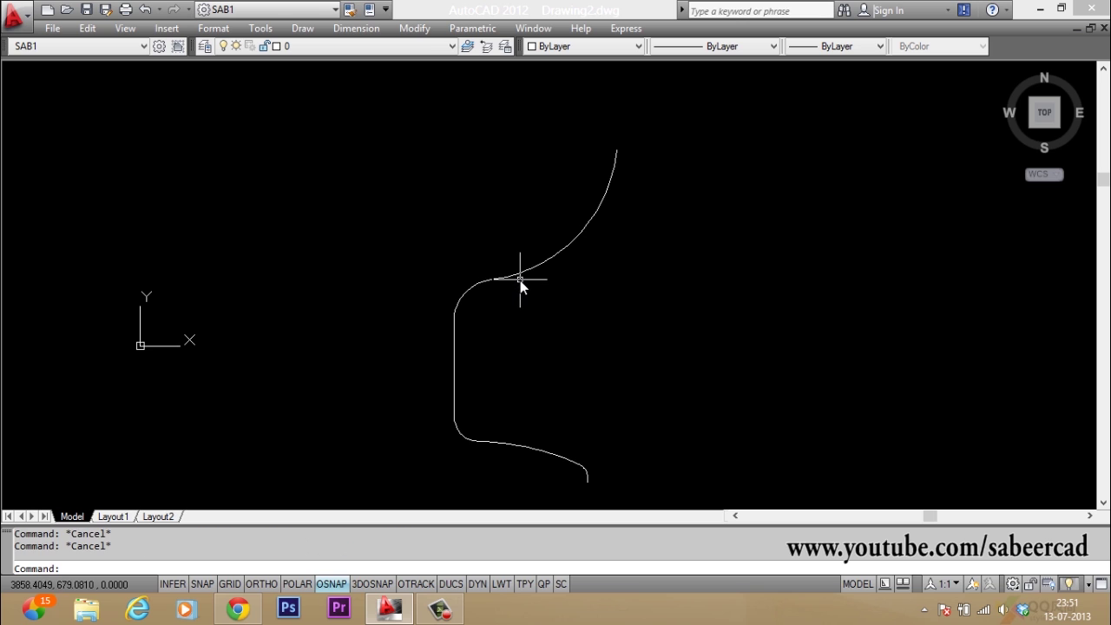
Step: Offset the glass profile outward by a two-point distance to give it wall thickness
type("o")
key("Return")
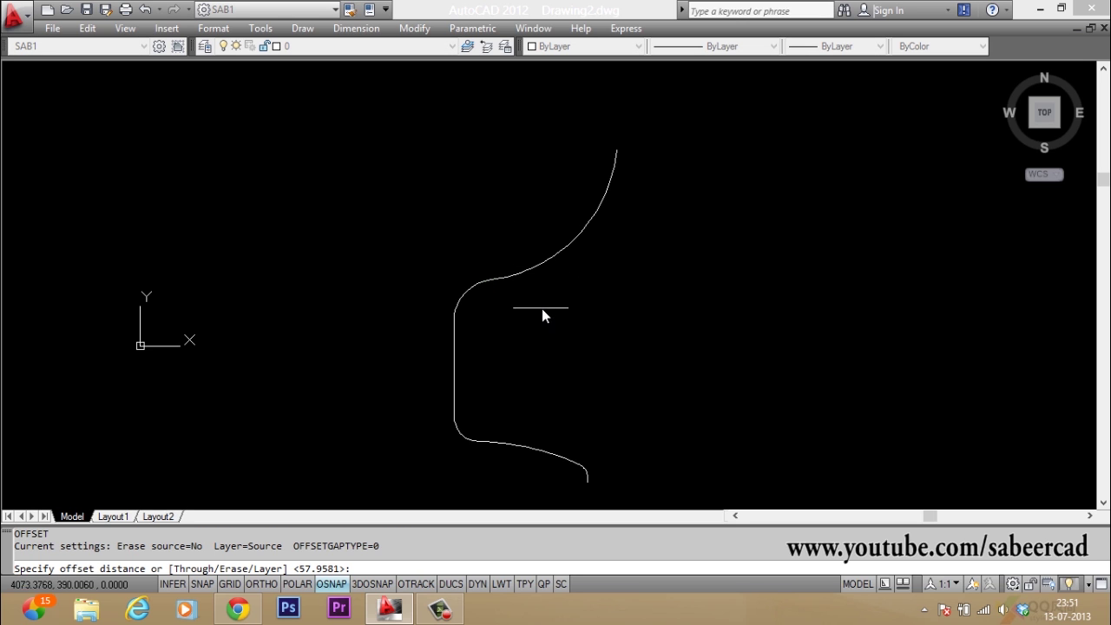
left_click(556, 322)
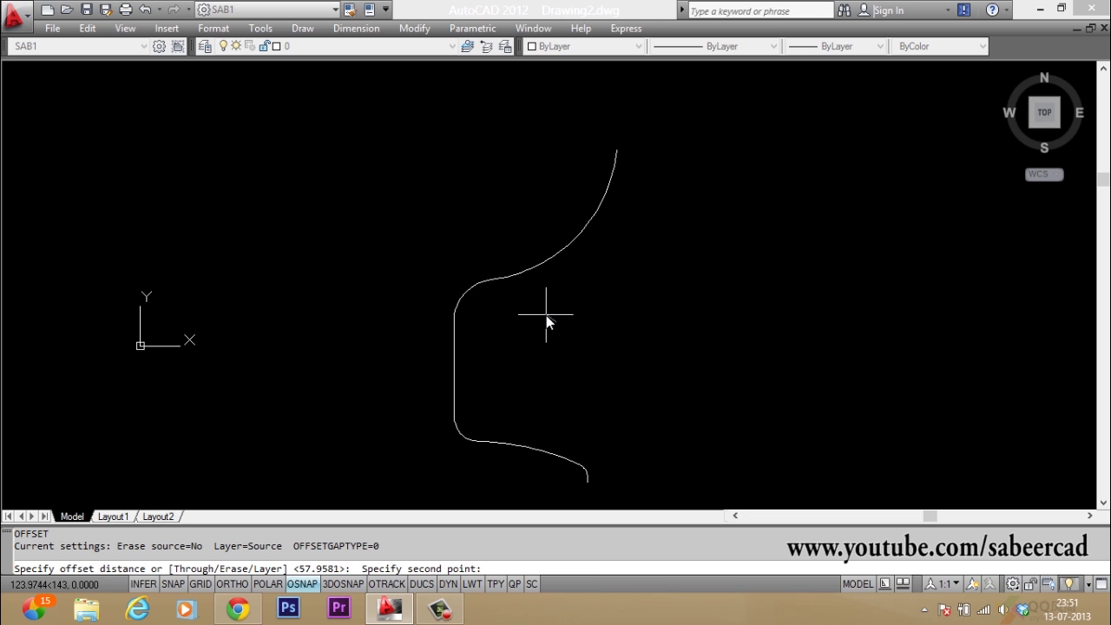
left_click(547, 315)
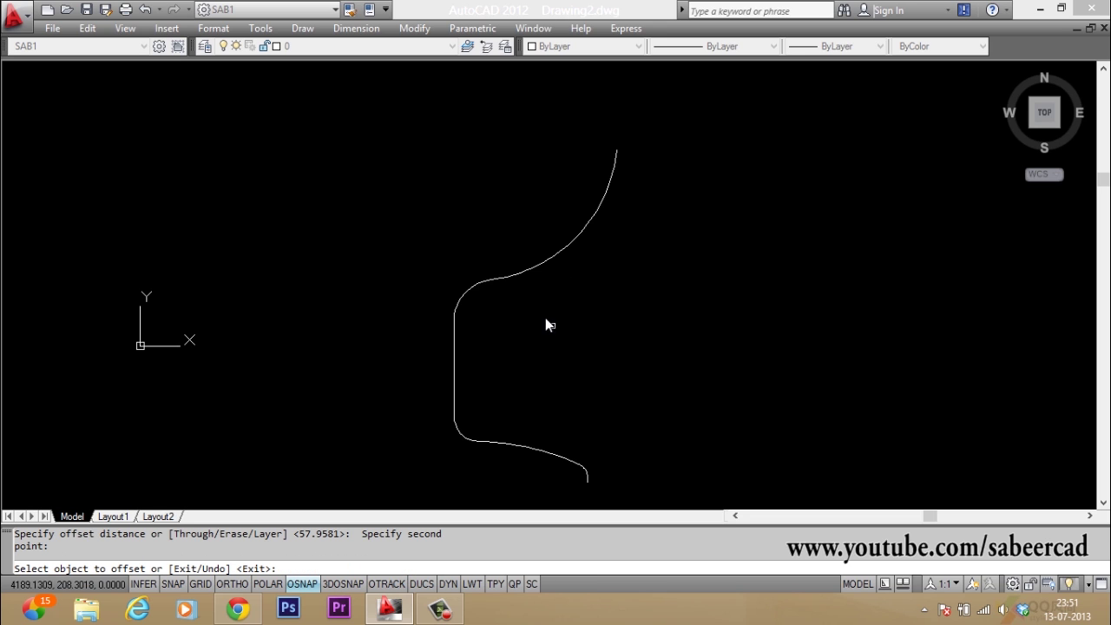
left_click(504, 280)
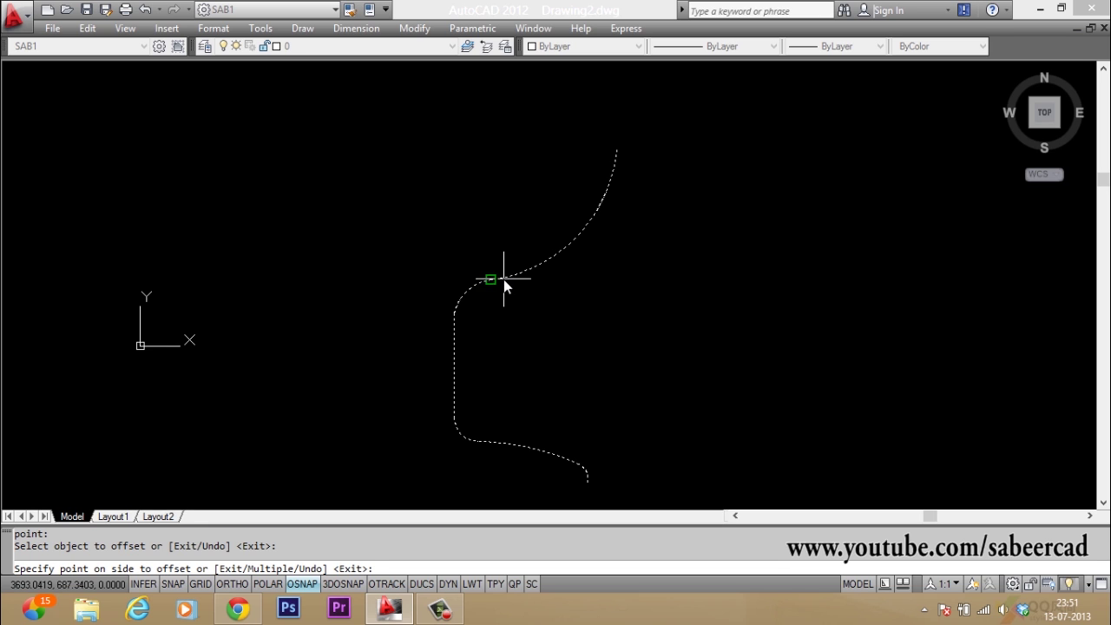
left_click(439, 252)
key("Escape")
key("Escape")
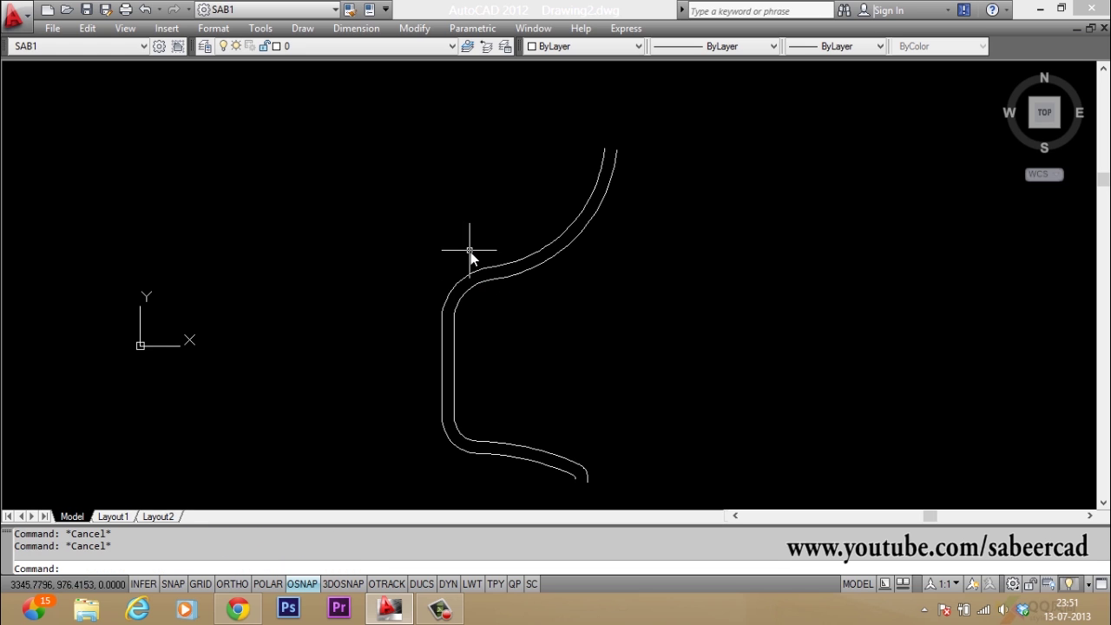
Step: Cap the two curve tops at the rim with a three-point polyline arc
scroll(644, 186, "up", 5)
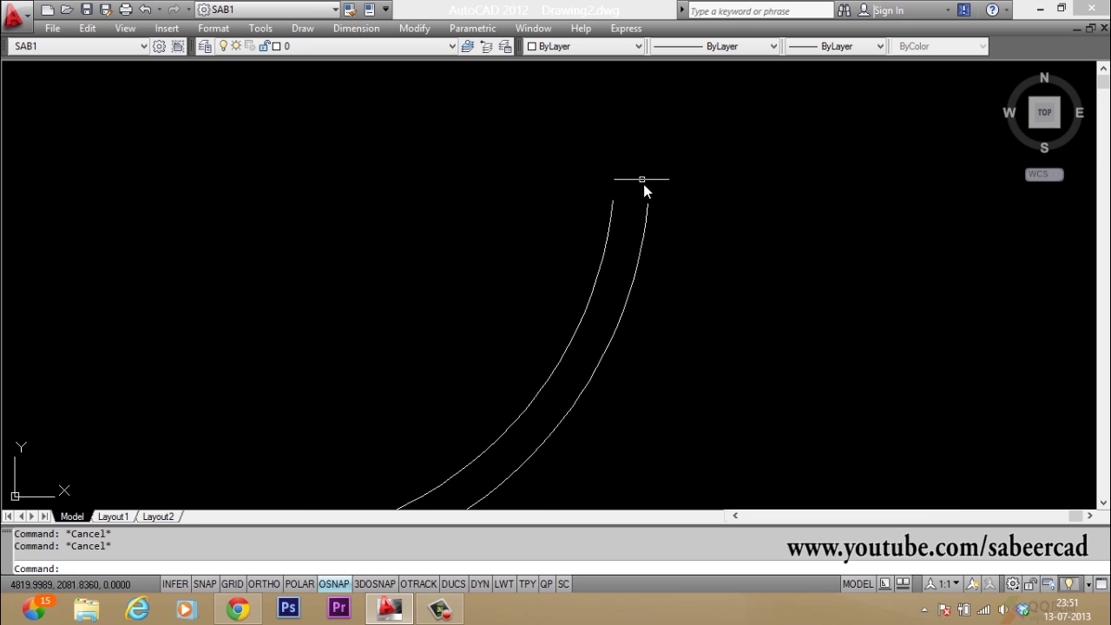
type("PL")
key("Return")
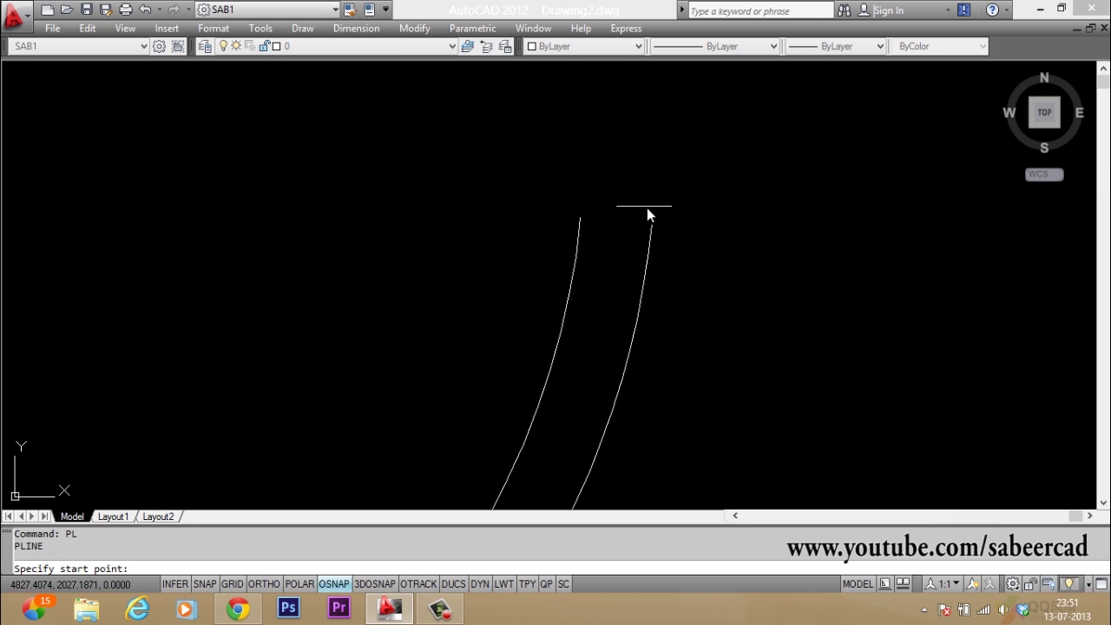
left_click(652, 227)
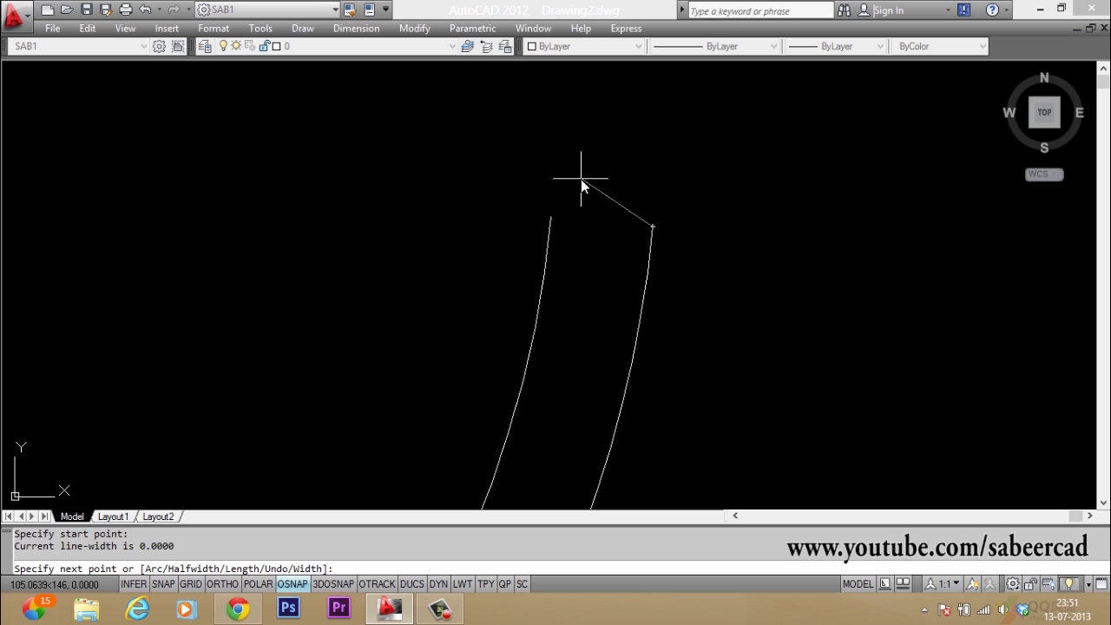
type("A")
key("Return")
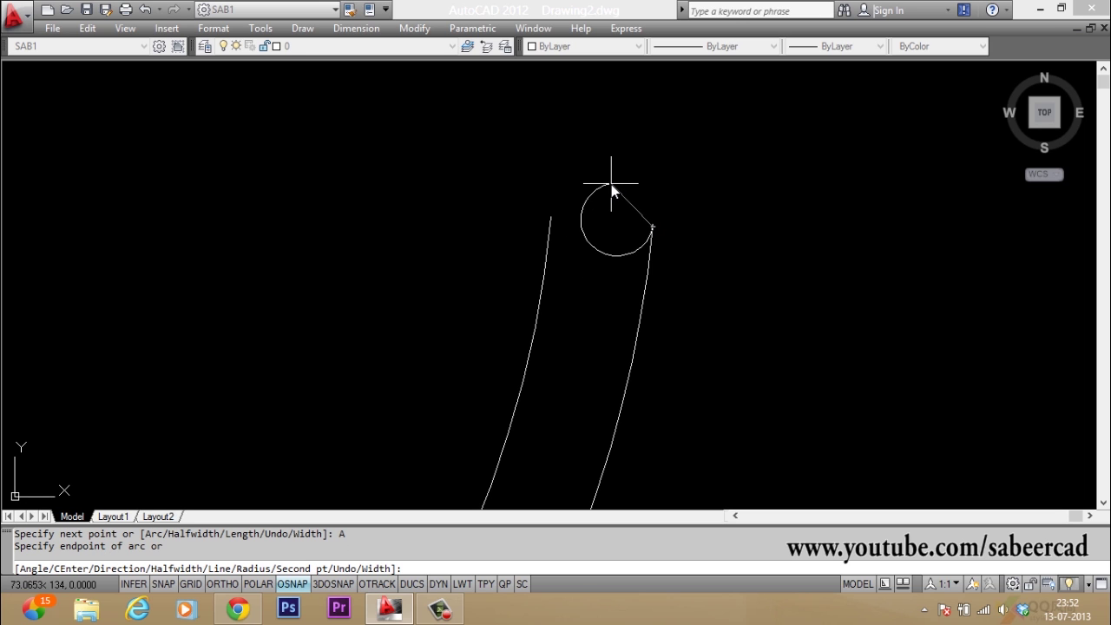
type("S")
key("Return")
left_click(612, 187)
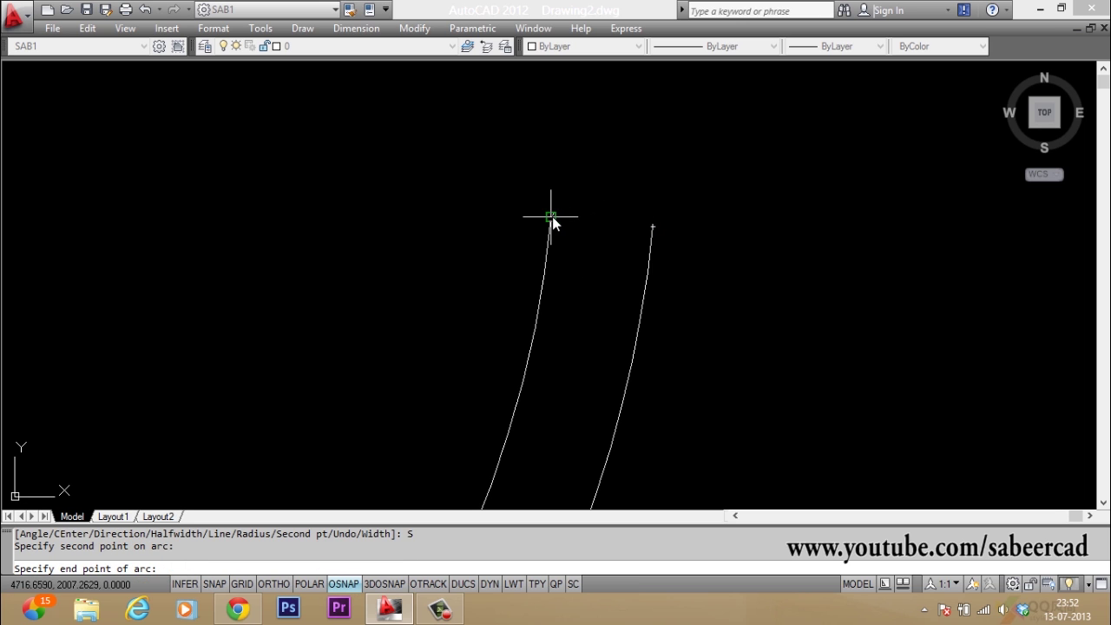
left_click(551, 216)
key("Return")
scroll(486, 141, "down", 4)
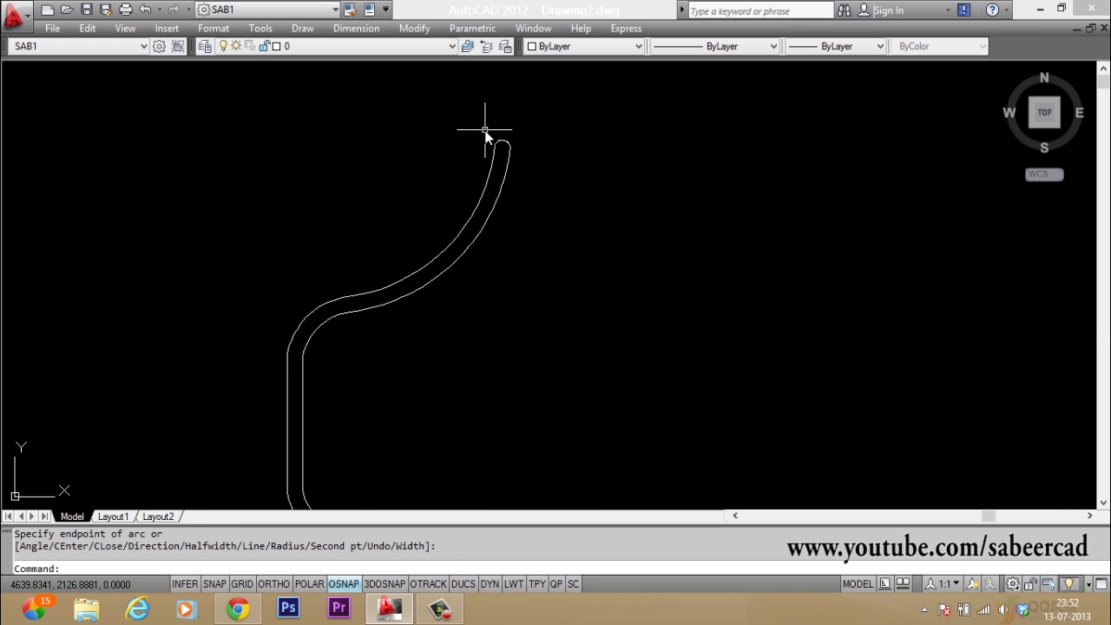
scroll(488, 447, "up", 4)
scroll(488, 447, "up", 3)
key("Escape")
key("Escape")
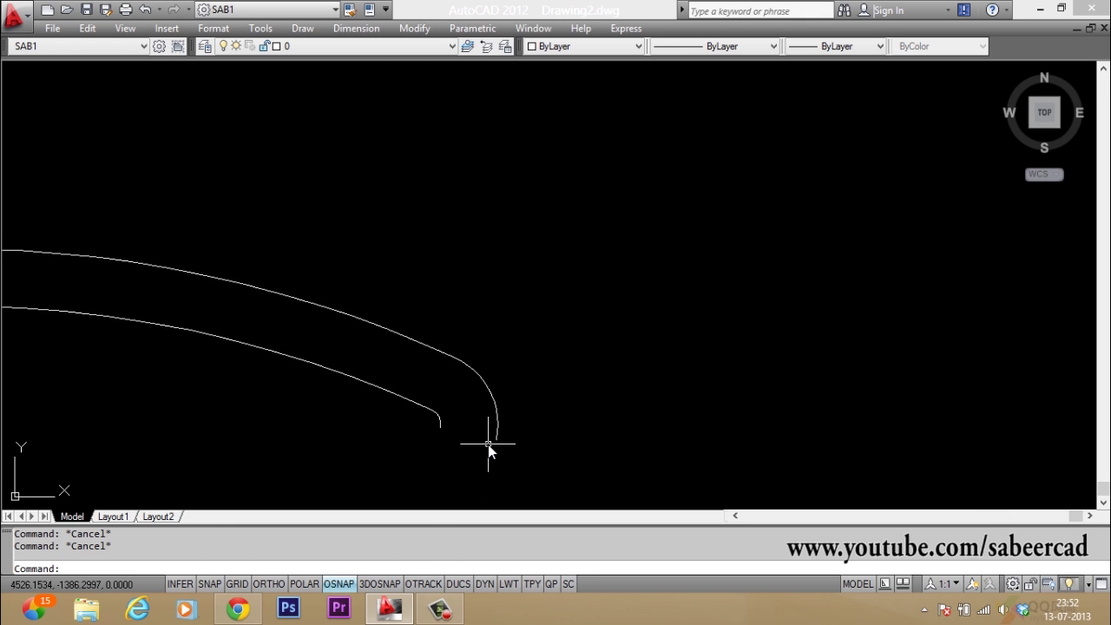
Step: Draw a horizontal polyline from the left curve's lower end past the outer curve
type("PL")
key("Return")
scroll(469, 455, "up", 4)
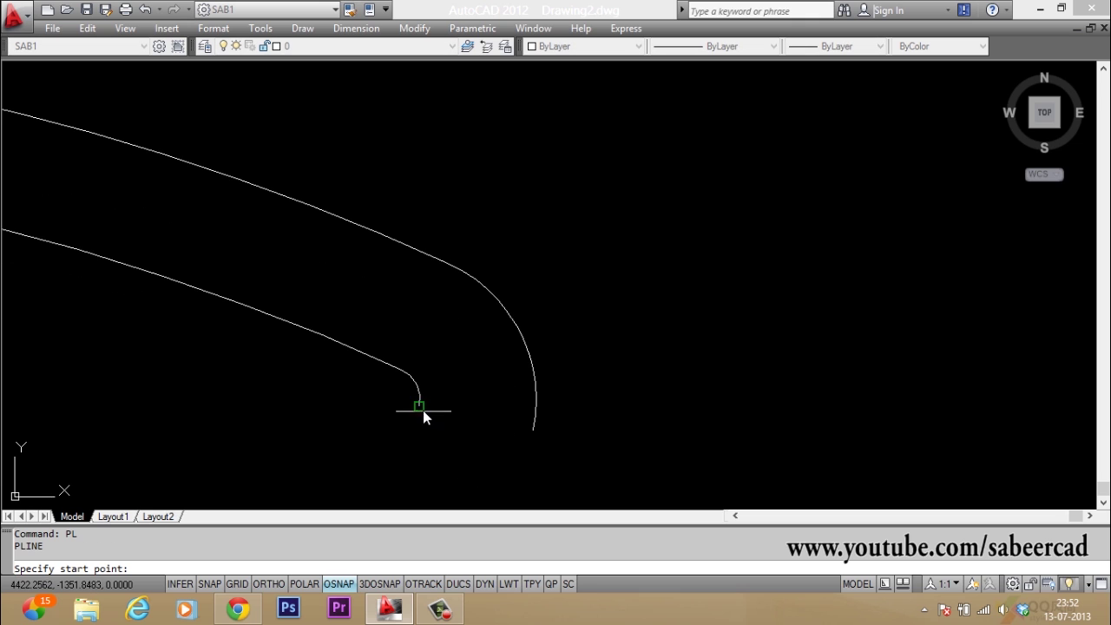
left_click(419, 405)
key("F8")
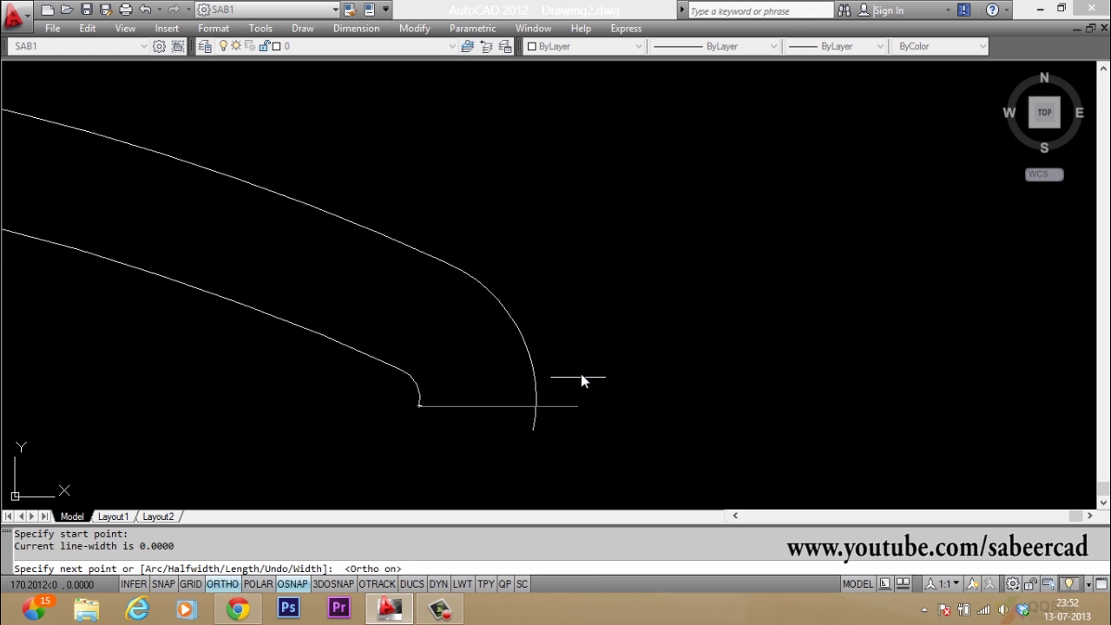
left_click(581, 371)
key("Return")
scroll(556, 434, "up", 3)
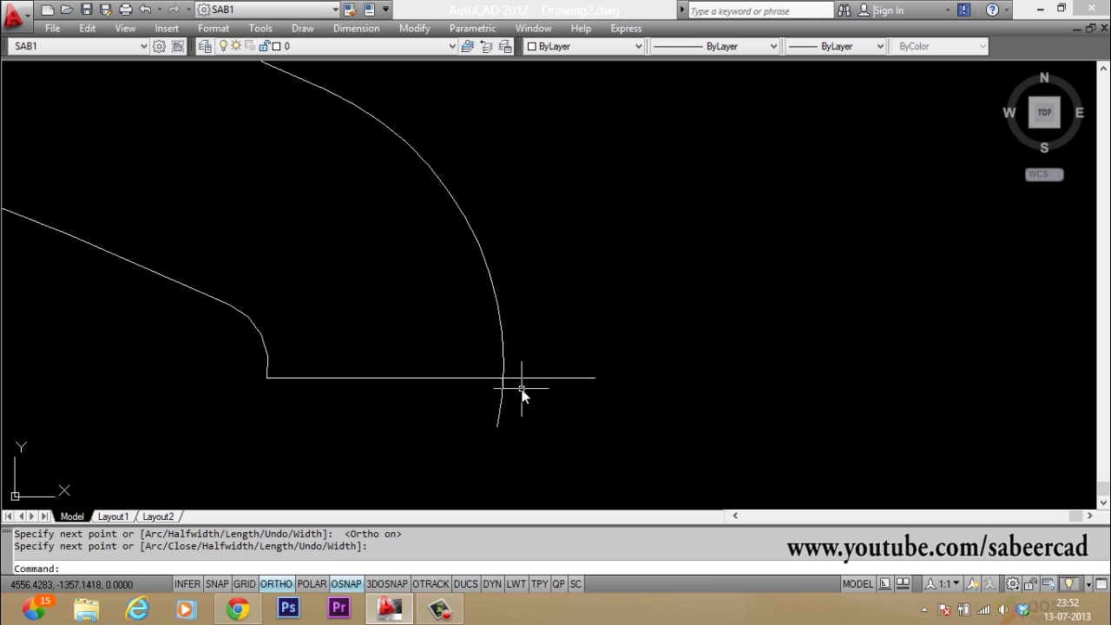
key("Escape")
key("Escape")
Step: Trim the curve's tail below the base line and the line's overhang beyond the curve
type("TR")
key("Return")
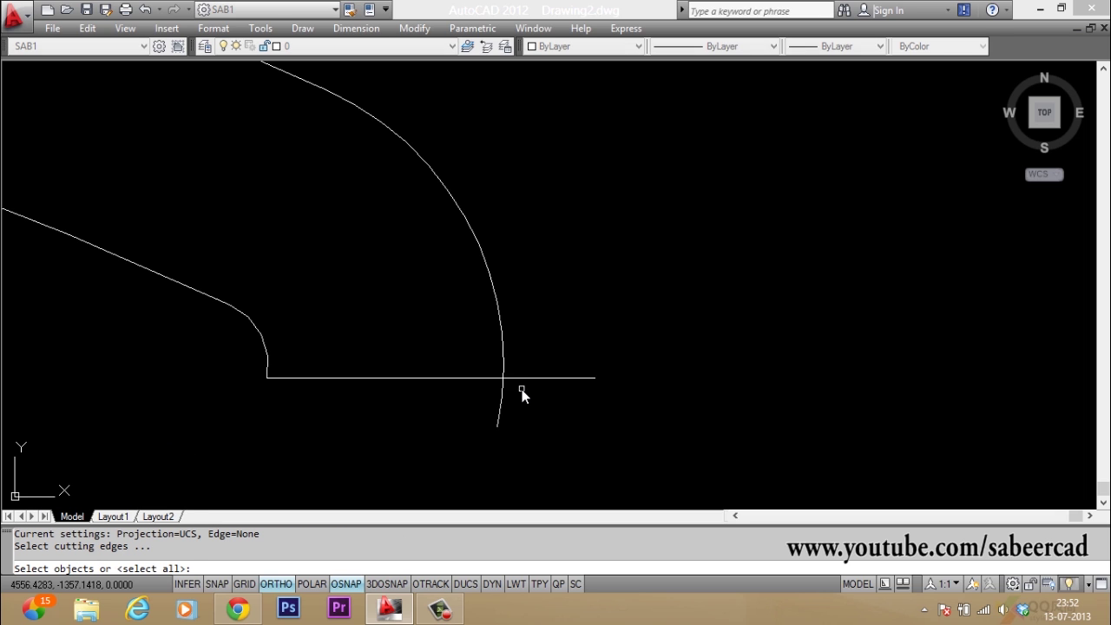
left_click(565, 313)
left_click(458, 440)
key("Return")
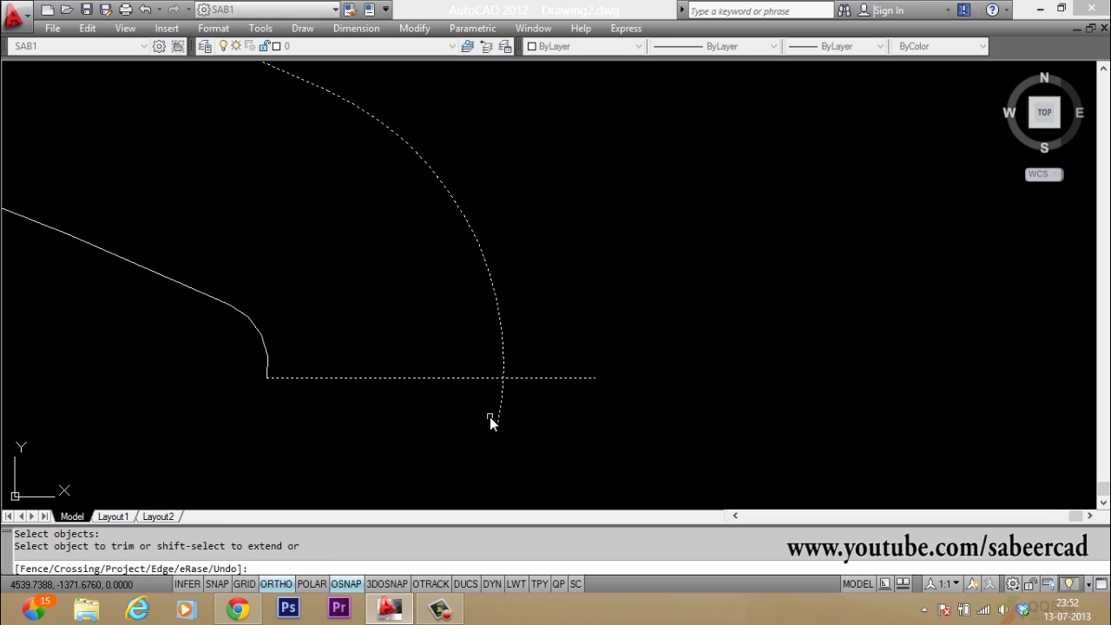
left_click(499, 409)
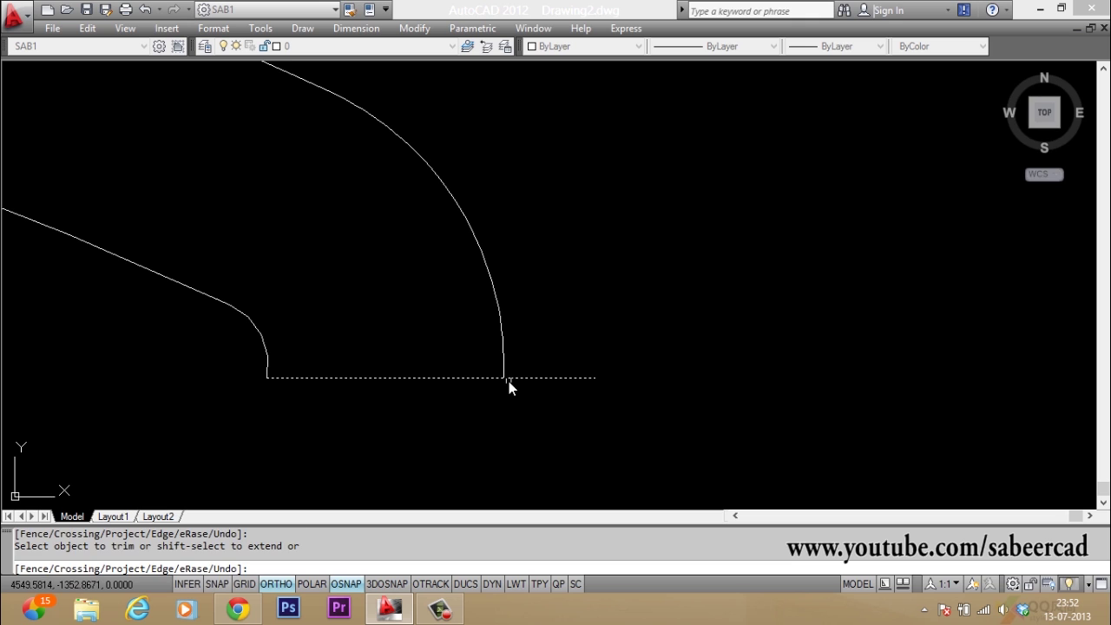
left_click(511, 379)
key("Escape")
key("Escape")
scroll(595, 460, "down", 5)
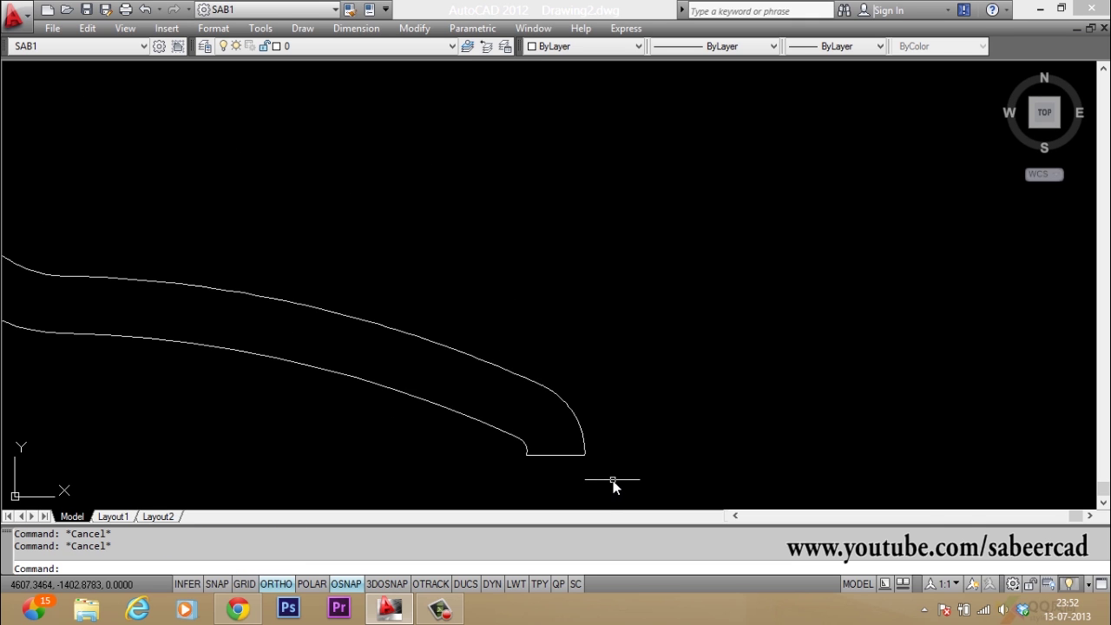
scroll(575, 391, "down", 3)
scroll(555, 387, "up", 2)
scroll(608, 439, "up", 2)
scroll(555, 432, "down", 3)
scroll(469, 373, "up", 2)
scroll(442, 382, "down", 3)
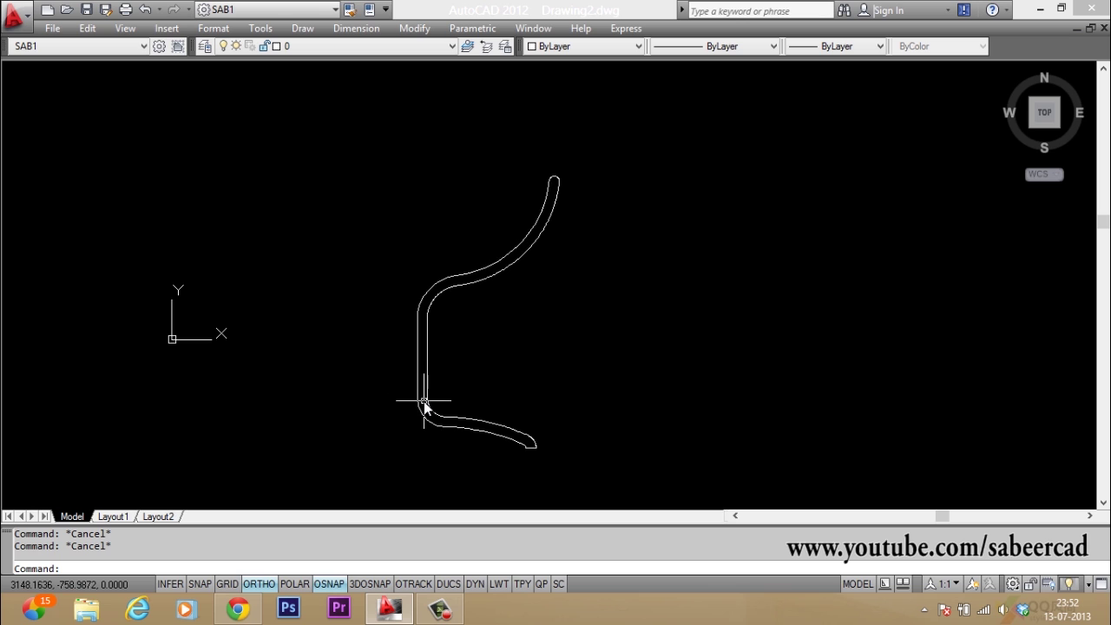
Step: Attempt a stretch with a crossing window over the stem, then cancel it
type("s")
key("Return")
scroll(425, 406, "up", 2)
left_click(421, 236)
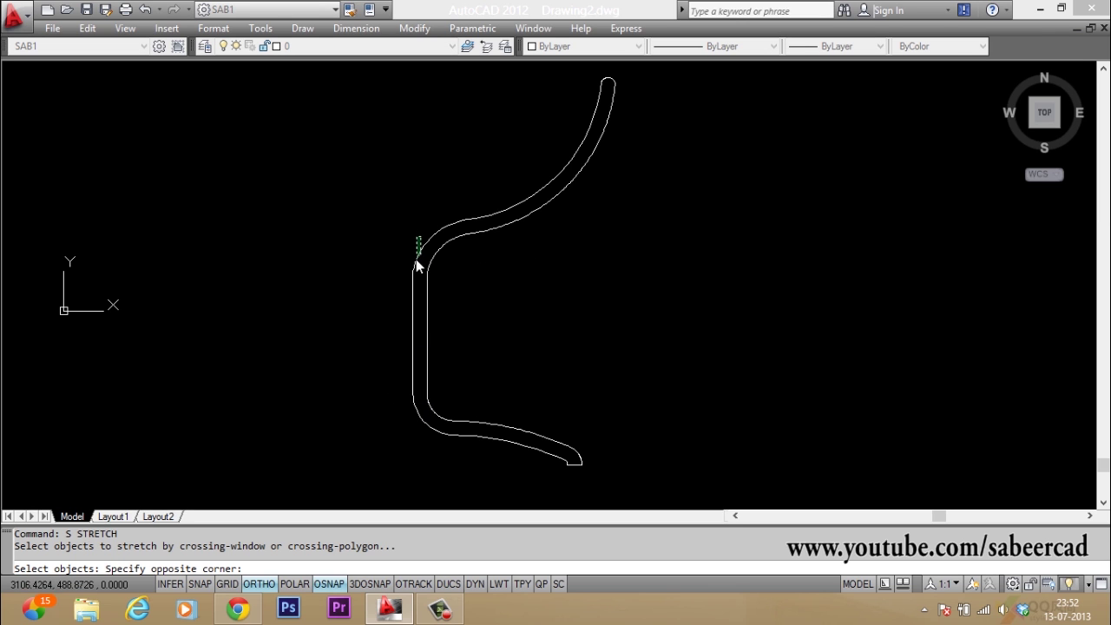
left_click(357, 444)
key("Return")
left_click(603, 326)
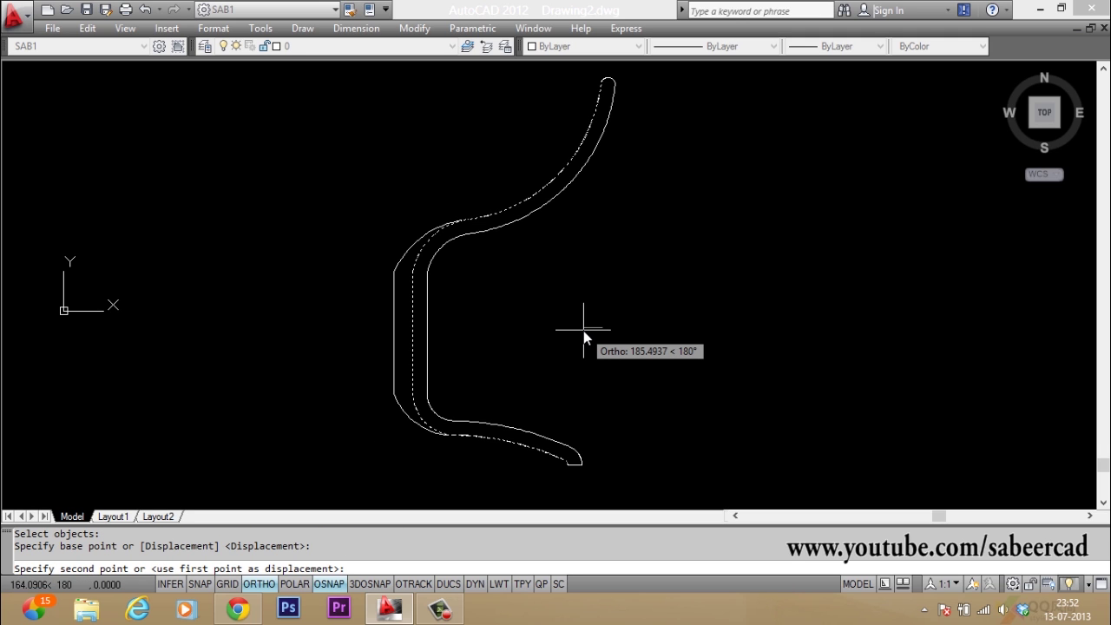
key("Escape")
key("Escape")
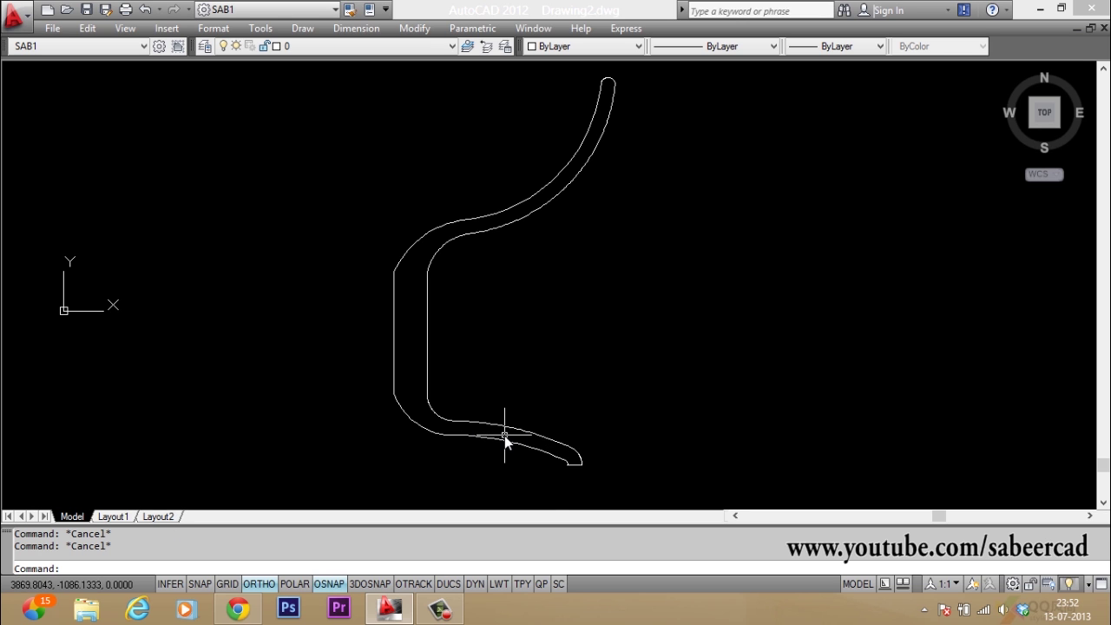
Step: Stretch the foot's lower tip further left using a crossing window around it
type("s")
key("Return")
left_click(605, 418)
left_click(518, 502)
key("Return")
left_click(732, 334)
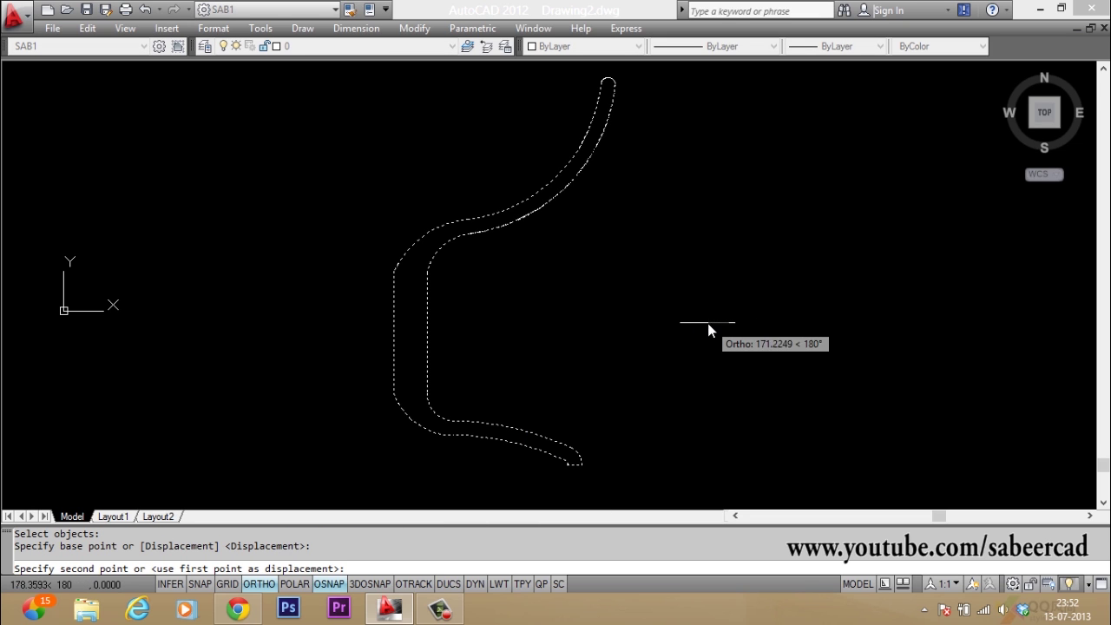
left_click(688, 337)
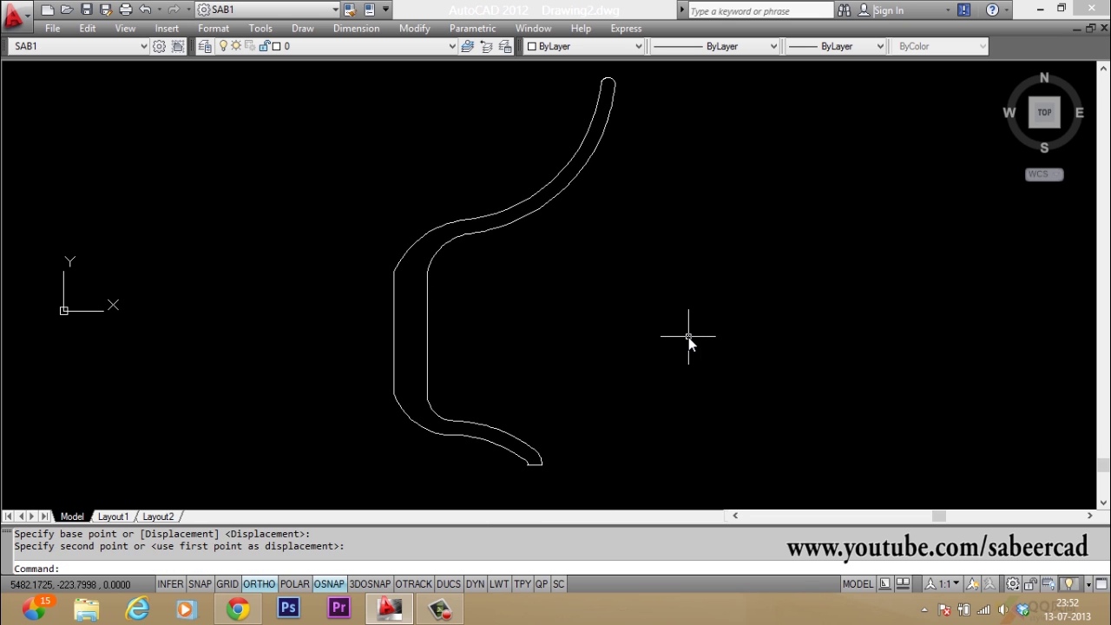
key("Escape")
key("Escape")
scroll(565, 429, "down", 2)
scroll(561, 408, "up", 1)
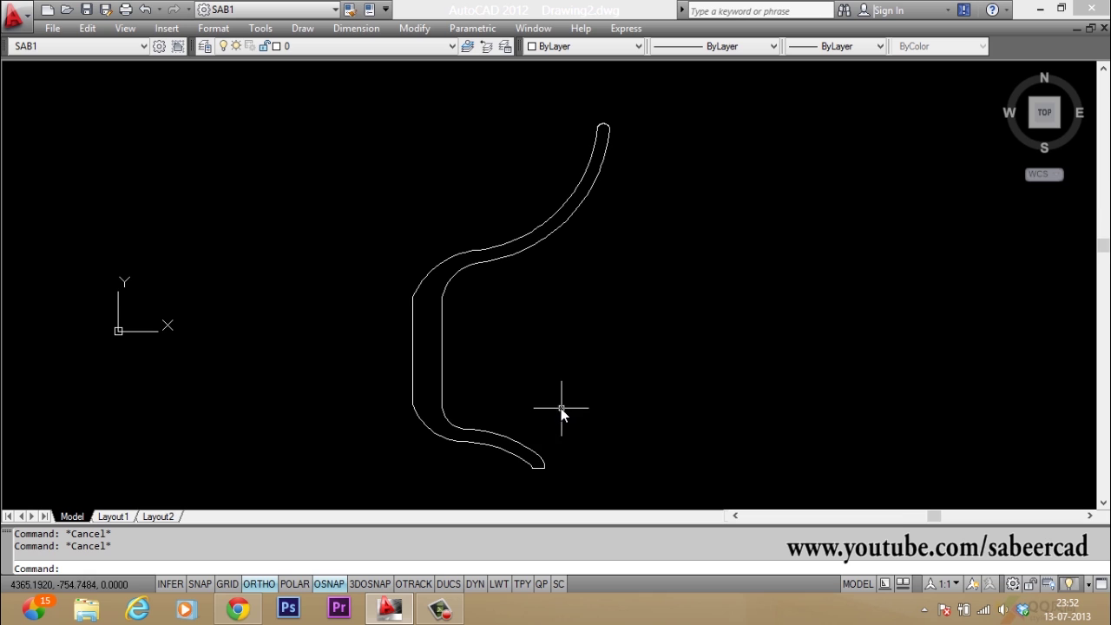
Step: Join the curves, rim arc and base line into one closed polyline using polyline Join
left_click(529, 252)
key("Escape")
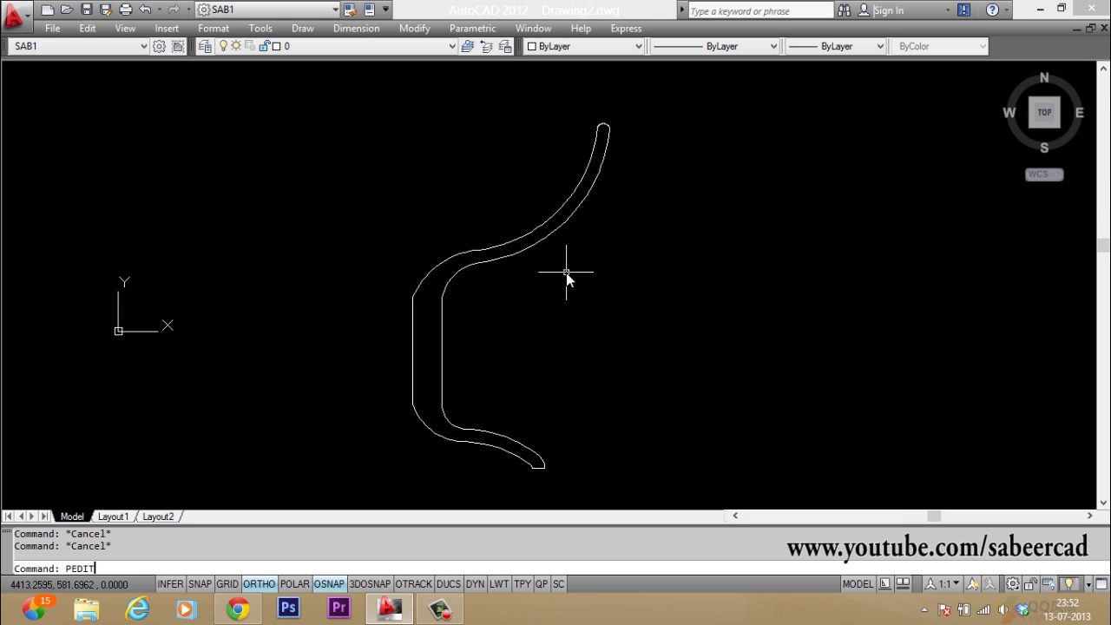
key("Return")
left_click(540, 244)
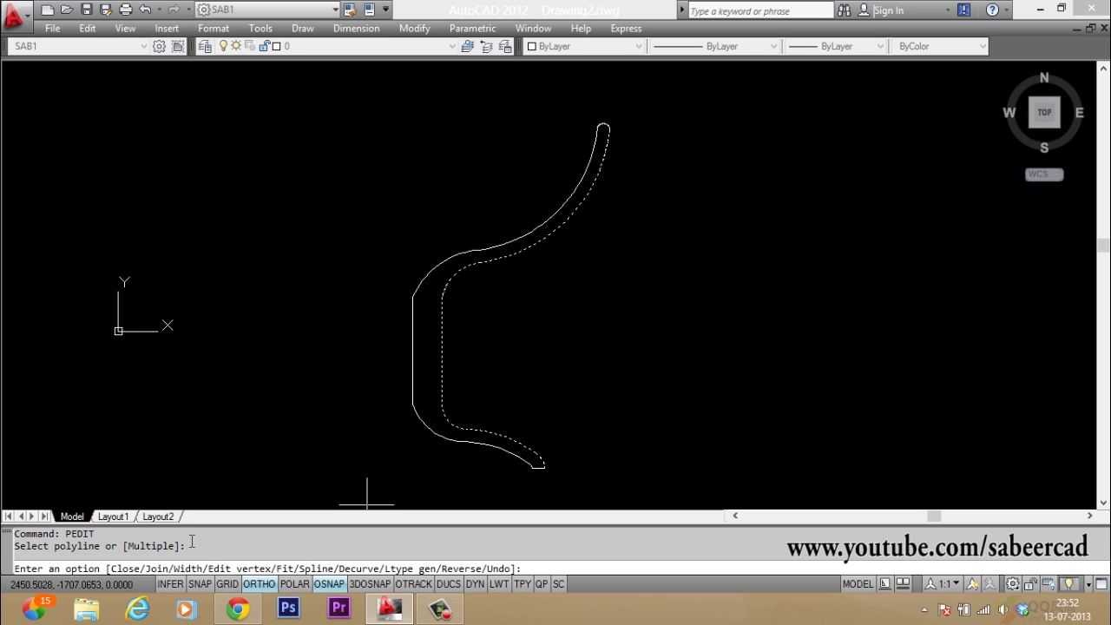
type("j")
key("Return")
left_click(308, 89)
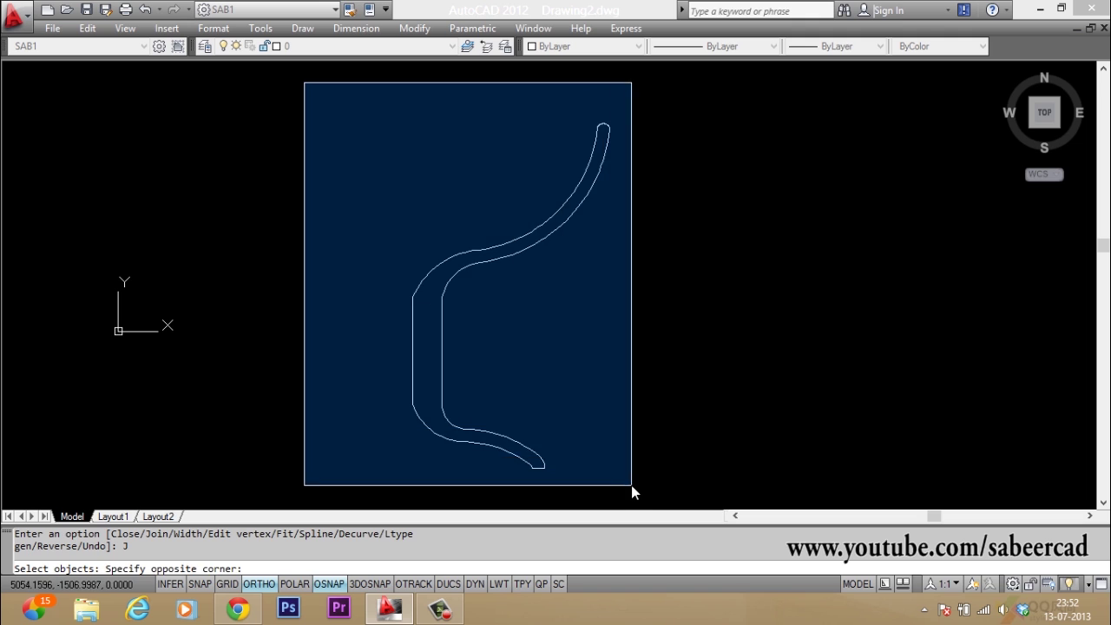
left_click(636, 479)
key("Return")
key("Return")
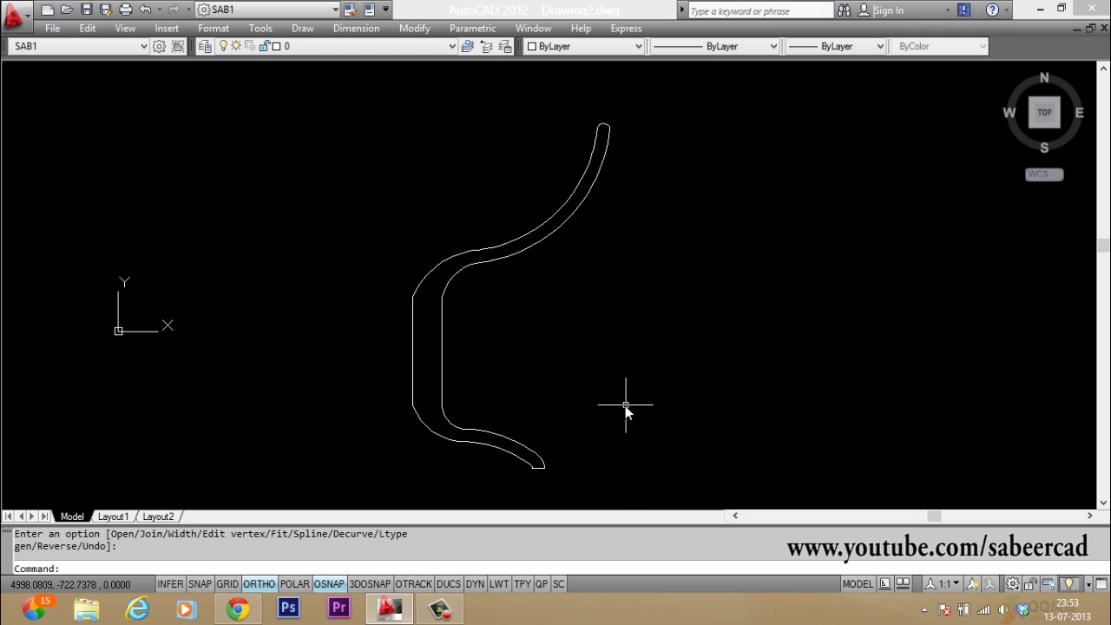
key("Escape")
left_click(497, 439)
key("Escape")
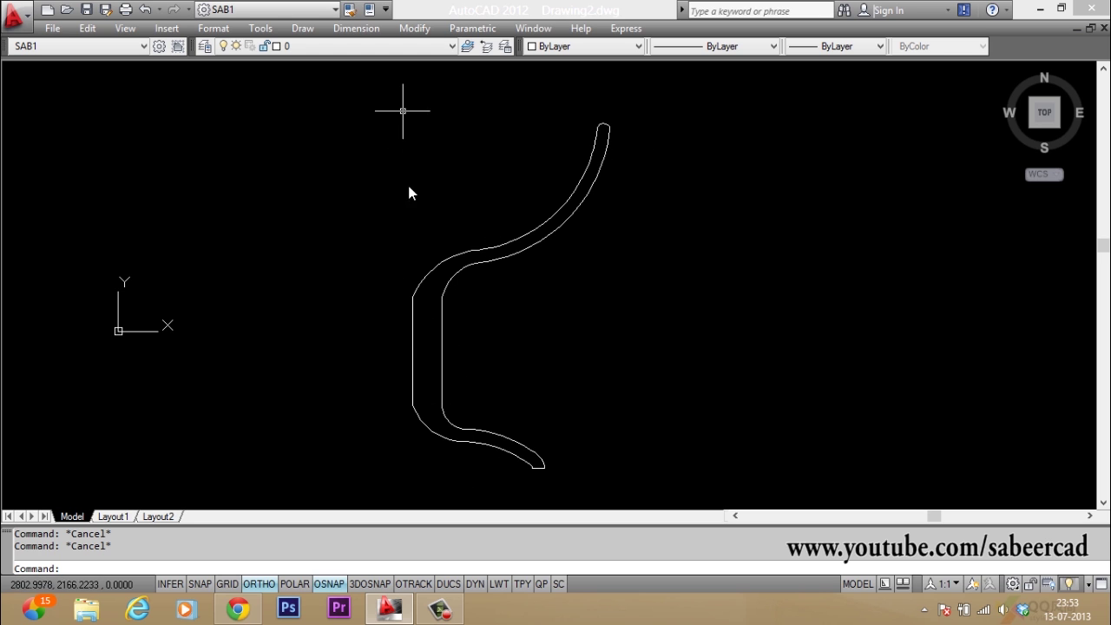
Step: Draw a vertical polyline axis upward from the profile's left endpoint
type("PL")
key("Return")
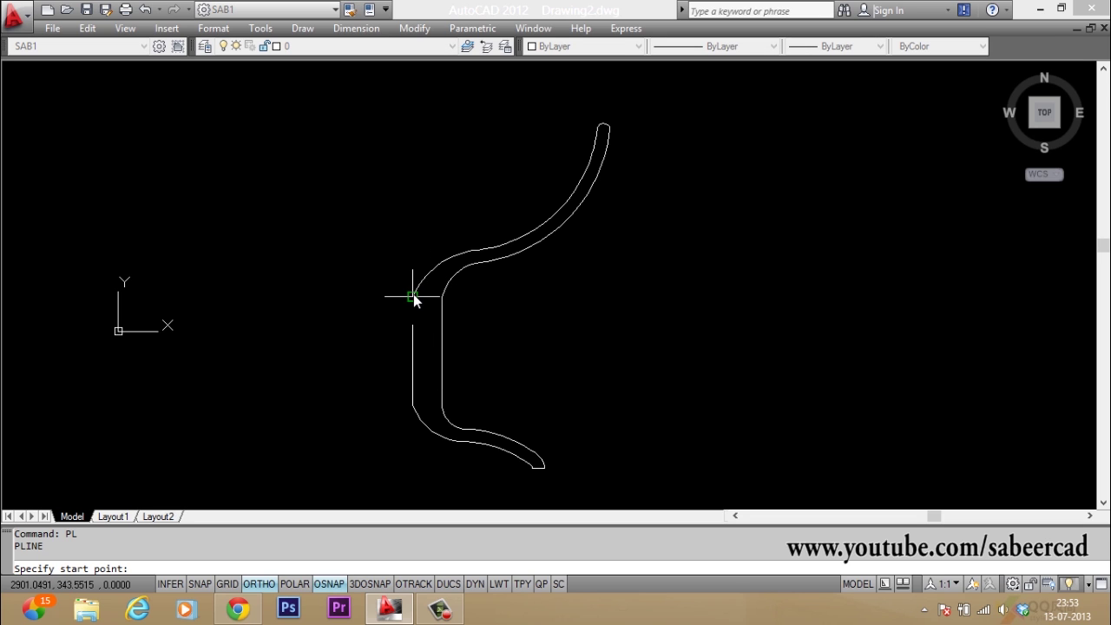
left_click(414, 297)
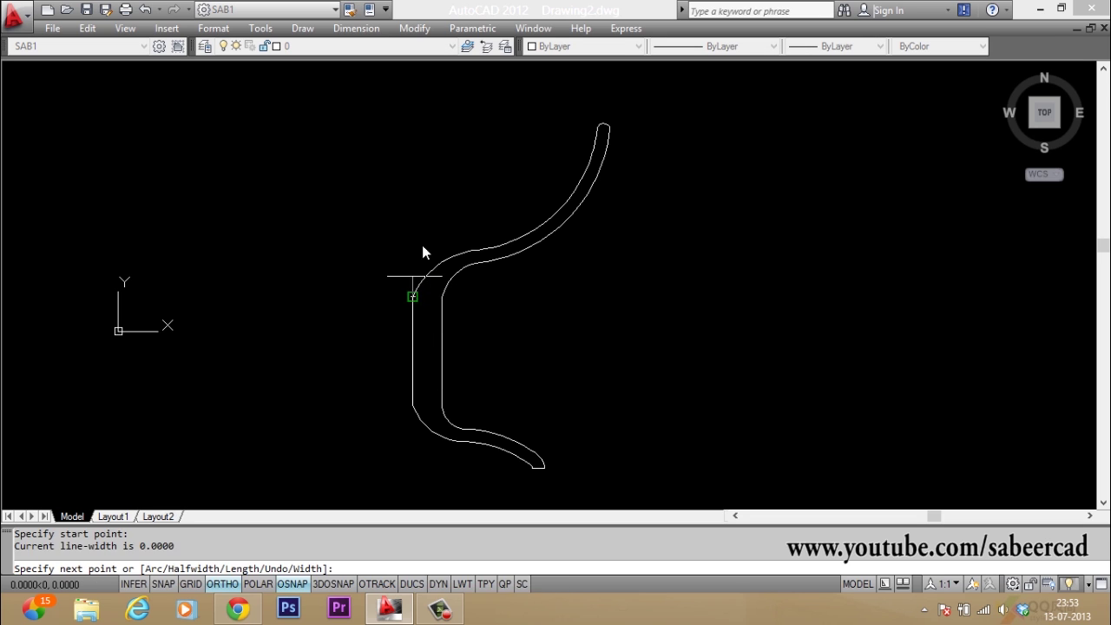
left_click(425, 86)
key("Return")
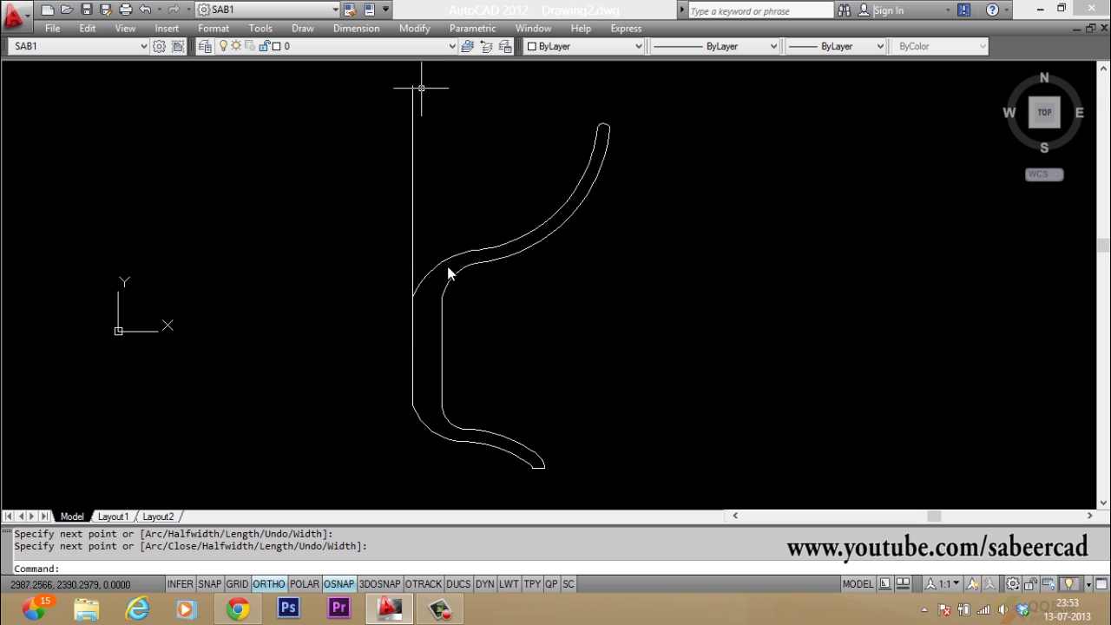
key("Escape")
key("Escape")
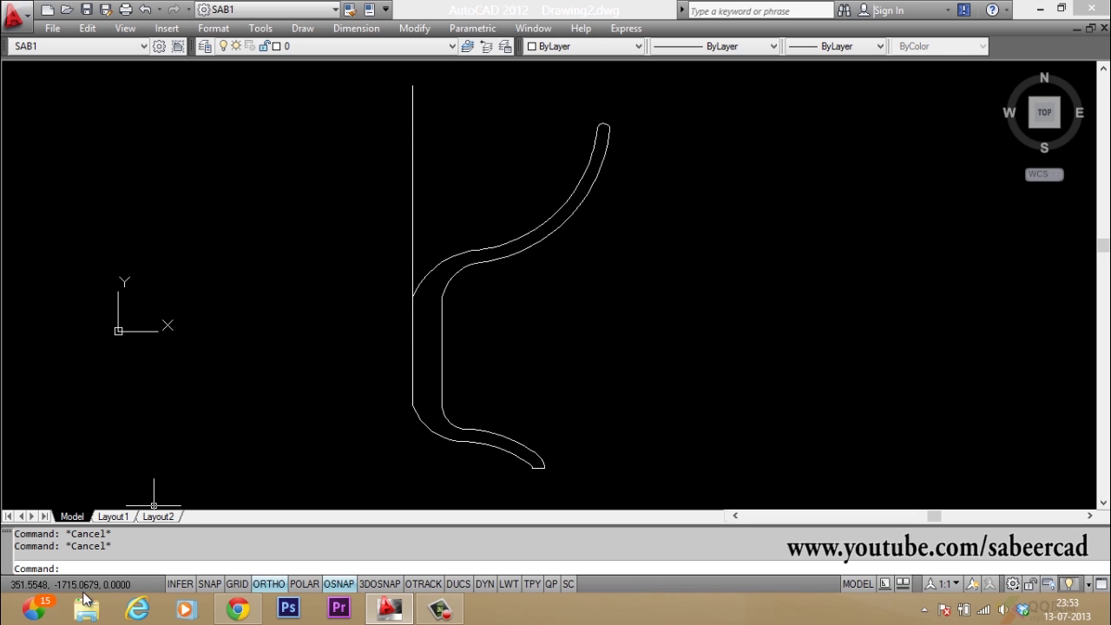
Step: Revolve the closed profile 360° around the vertical axis line into a goblet solid
type("REV")
key("Return")
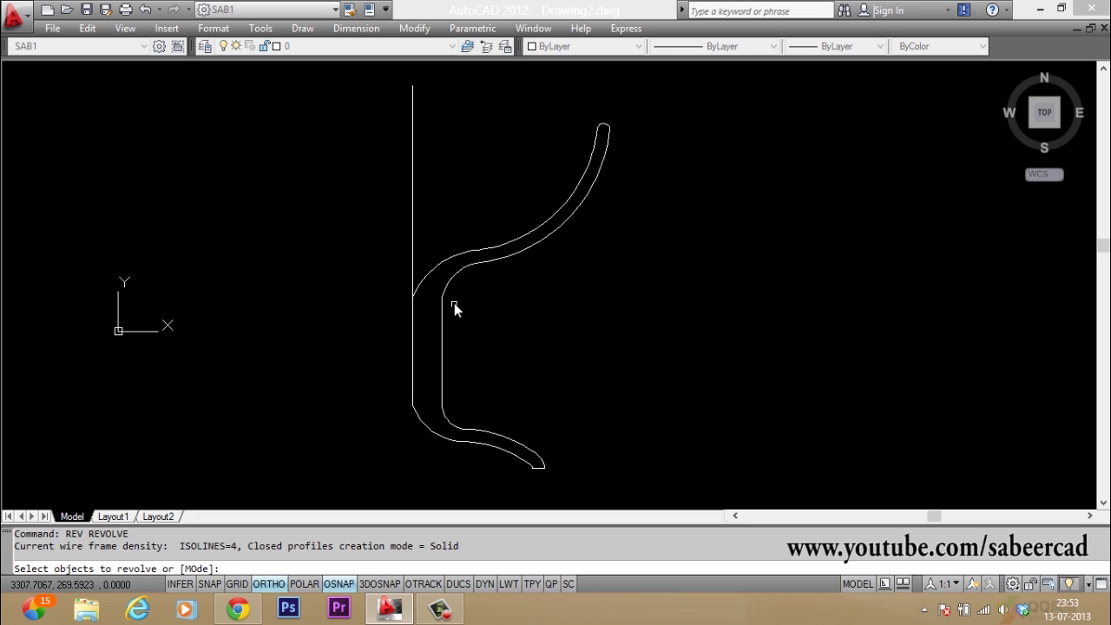
left_click(451, 279)
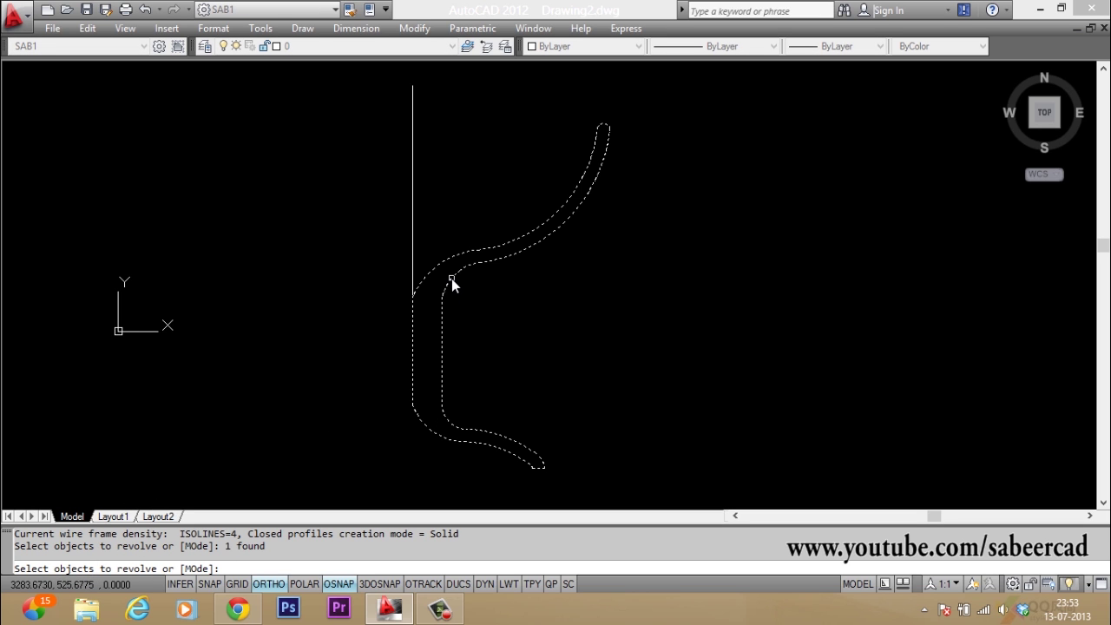
key("Return")
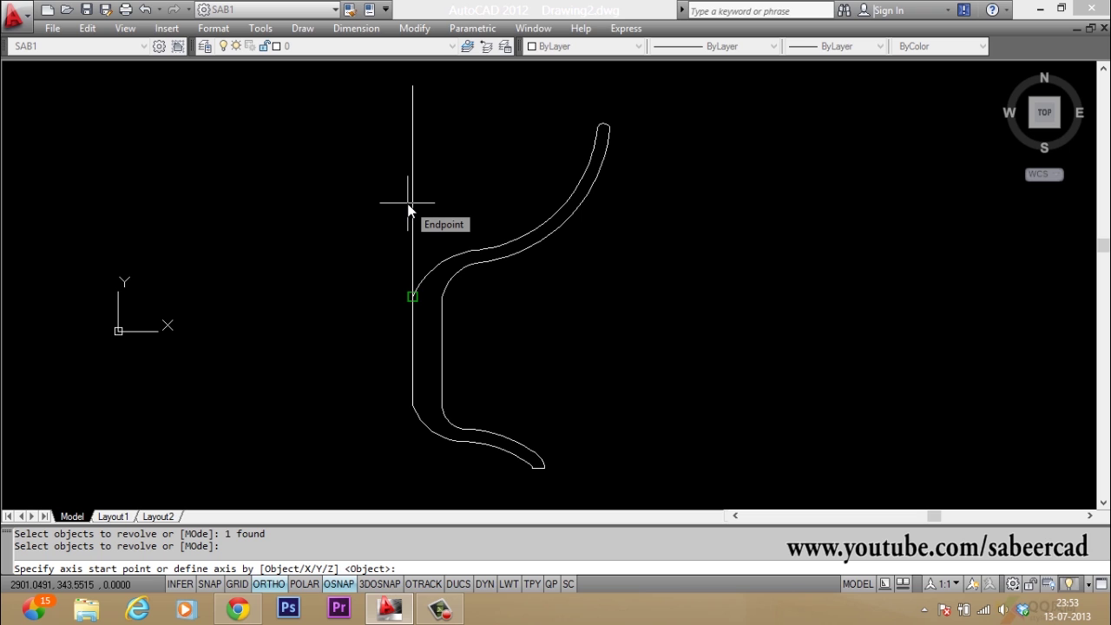
key("Return")
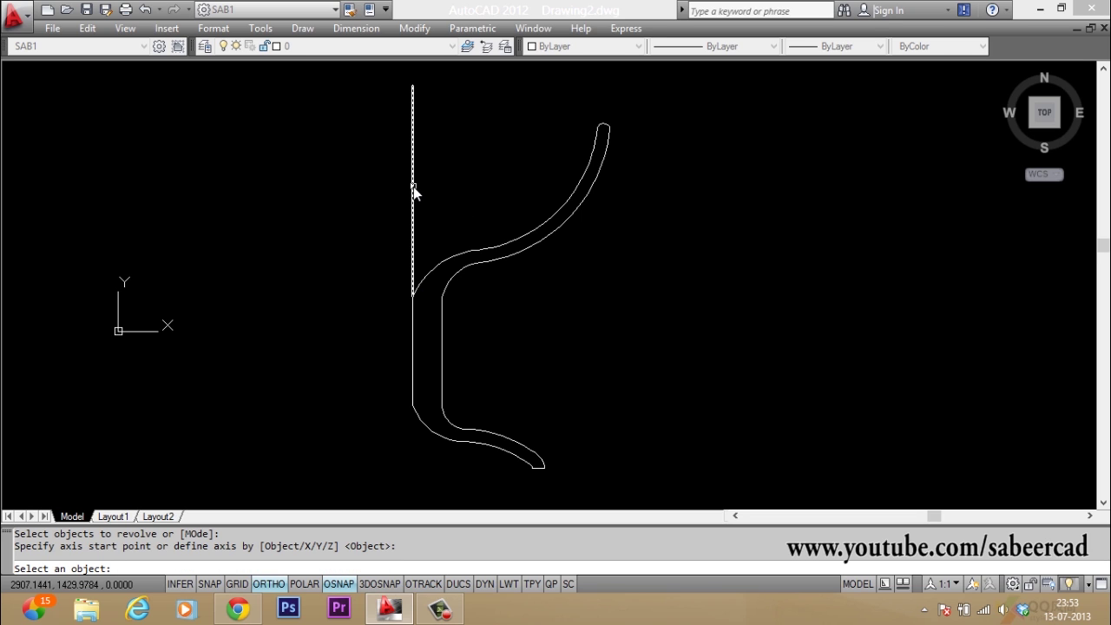
left_click(414, 192)
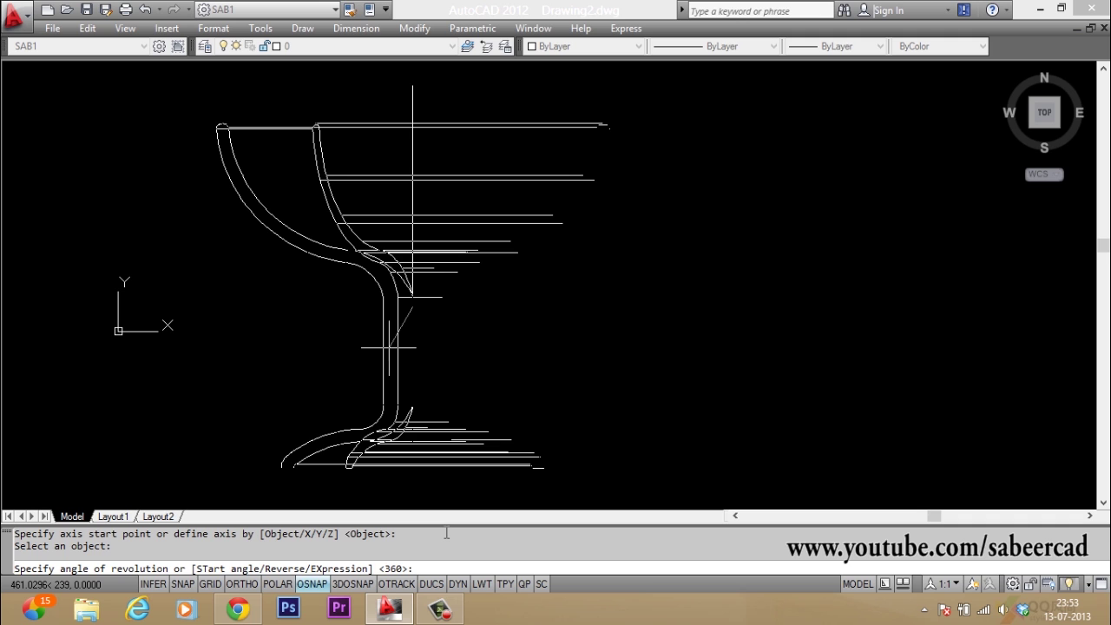
key("Return")
scroll(453, 520, "down", 2)
scroll(448, 519, "up", 2)
scroll(461, 332, "down", 2)
scroll(458, 349, "up", 2)
scroll(459, 356, "down", 1)
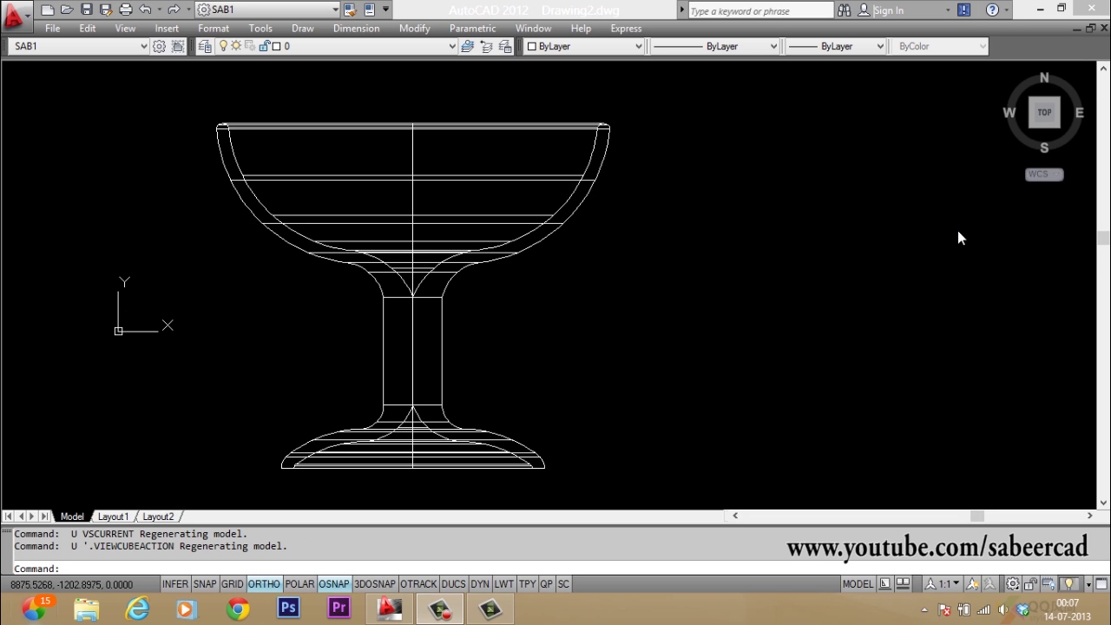
Step: Switch to an isometric view from the ViewCube corner and apply the Realistic visual style
mouse_move(1033, 126)
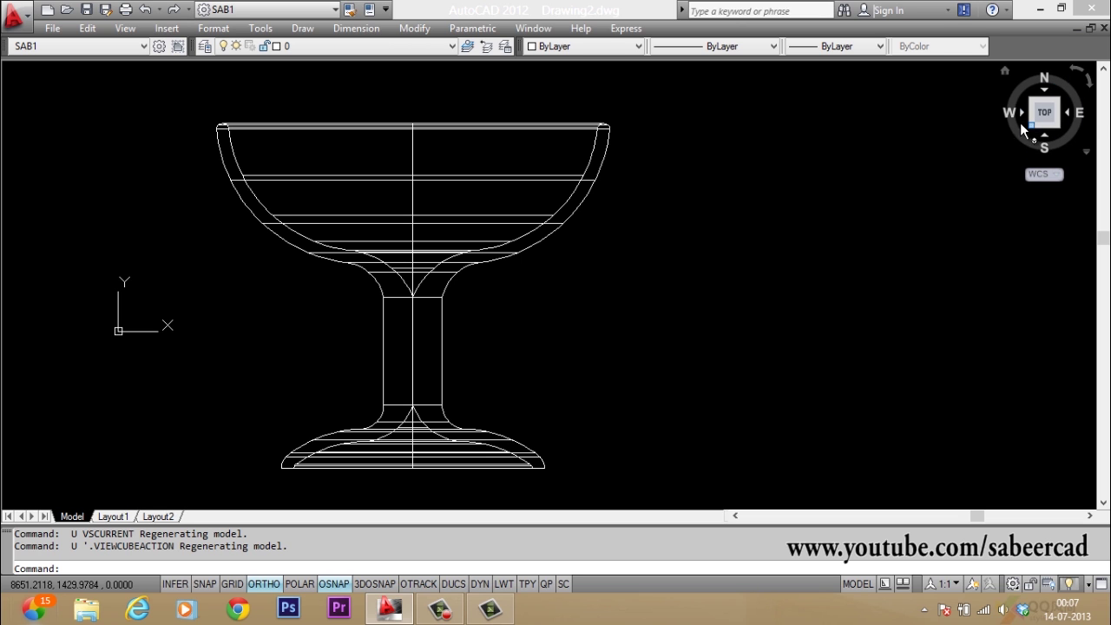
left_click(1033, 131)
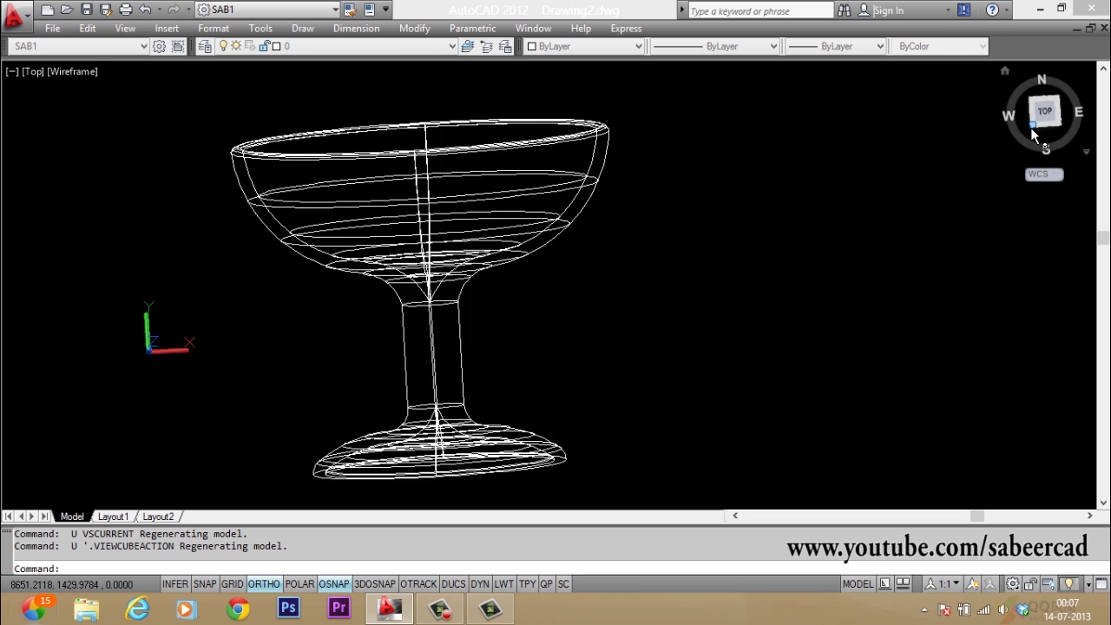
left_click(104, 72)
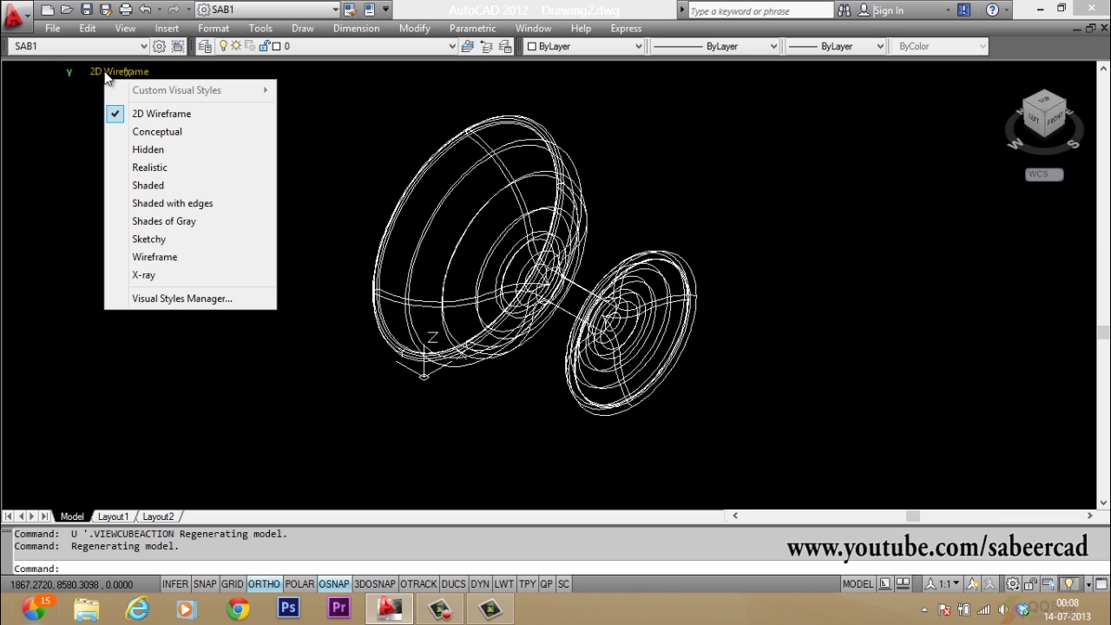
left_click(144, 169)
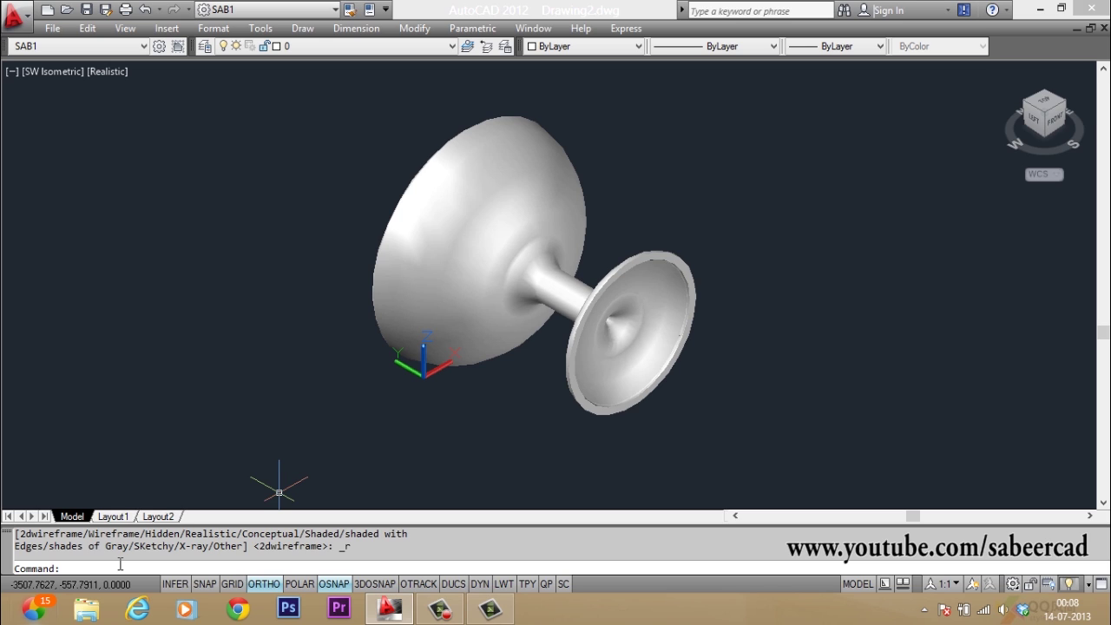
Step: Run ROTATE3D on the goblet about the X axis through the foot's centre
type("tate3d")
key("Tab")
key("Return")
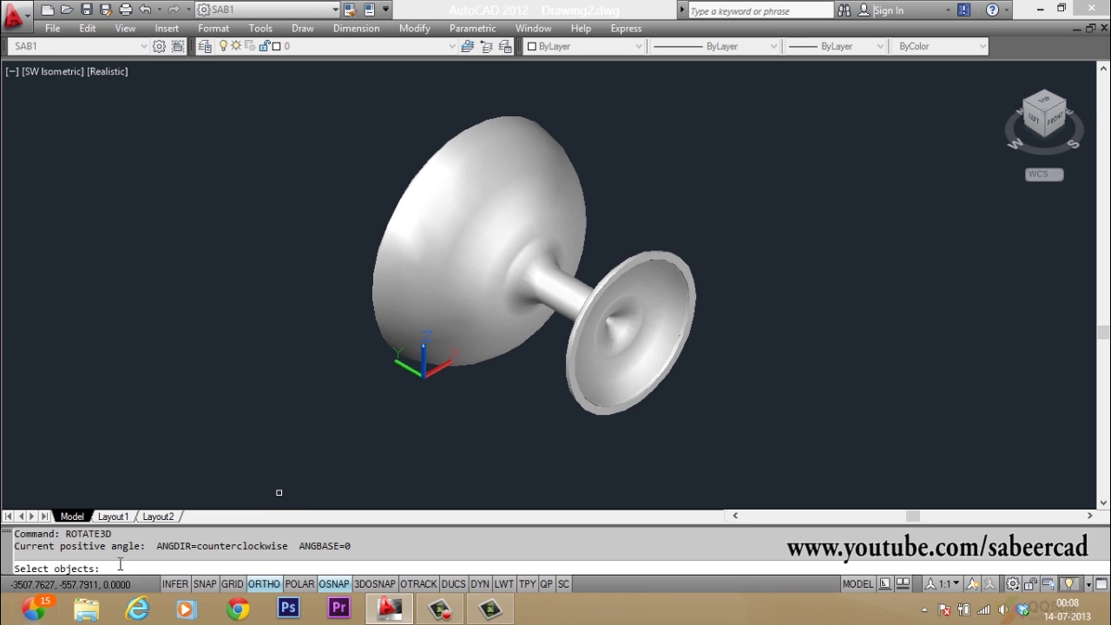
left_click(587, 321)
key("Return")
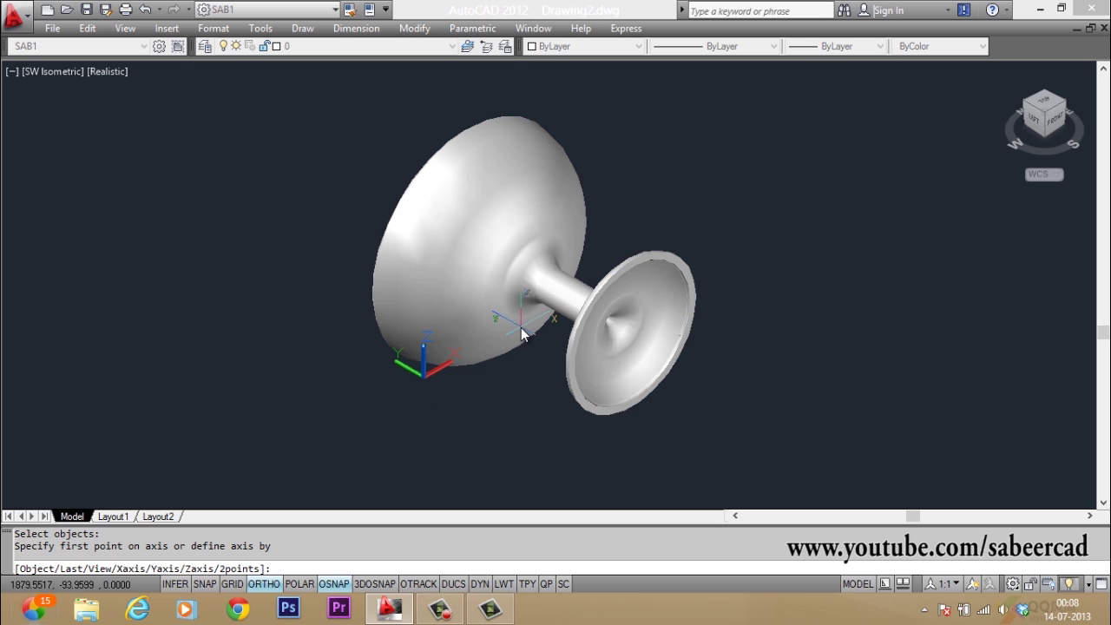
type("x")
key("Return")
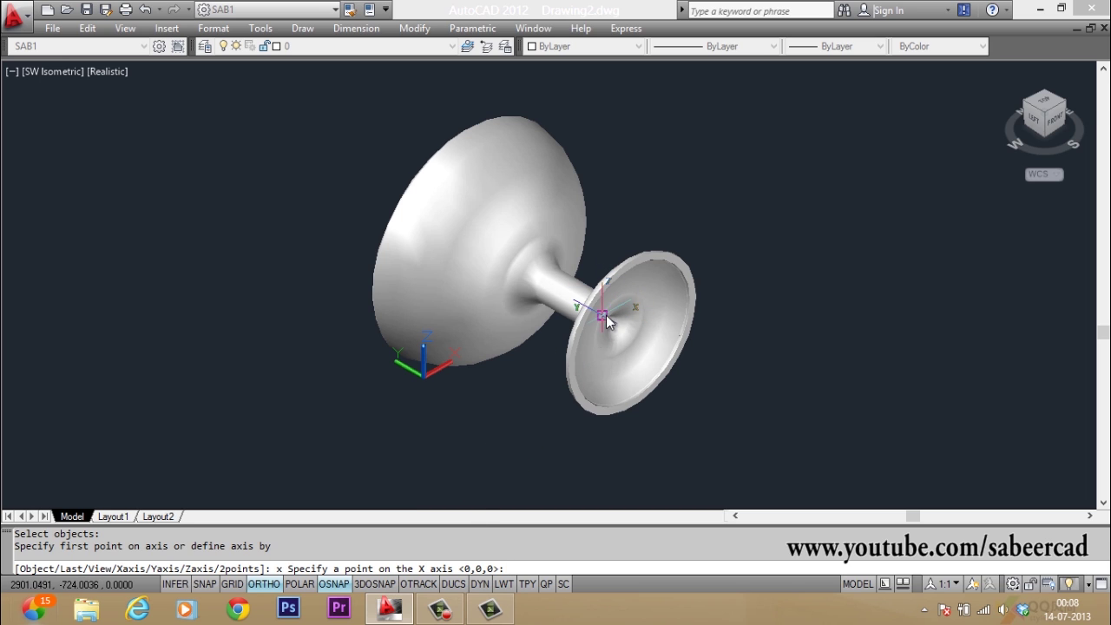
left_click(607, 319)
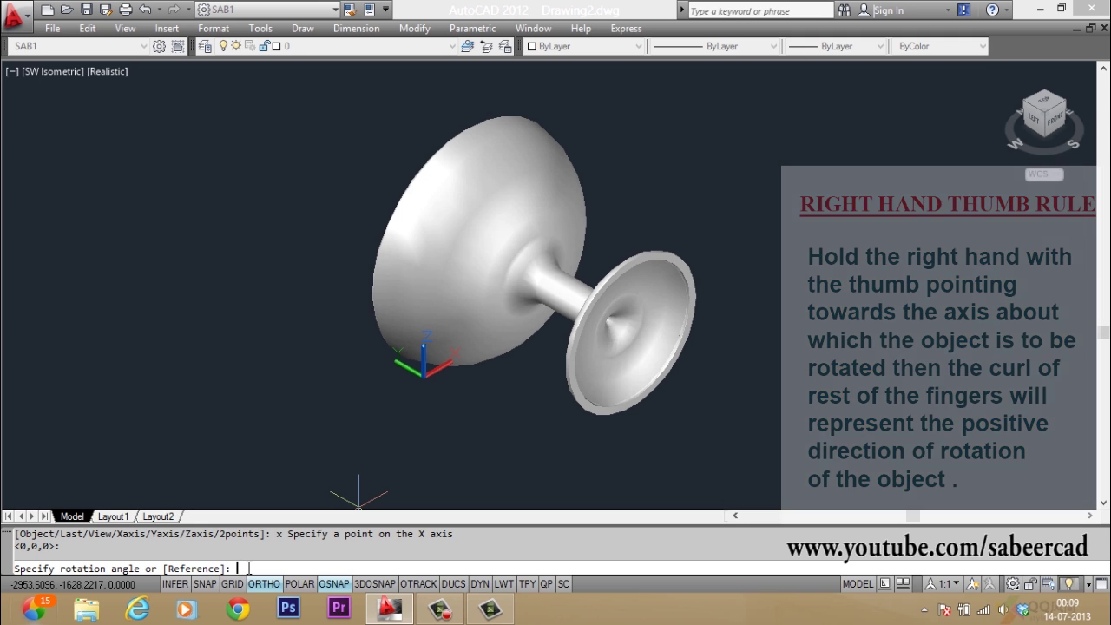
Step: Rotate the goblet 90° about the X axis so it stands upright, then centre it enlarged
type("90")
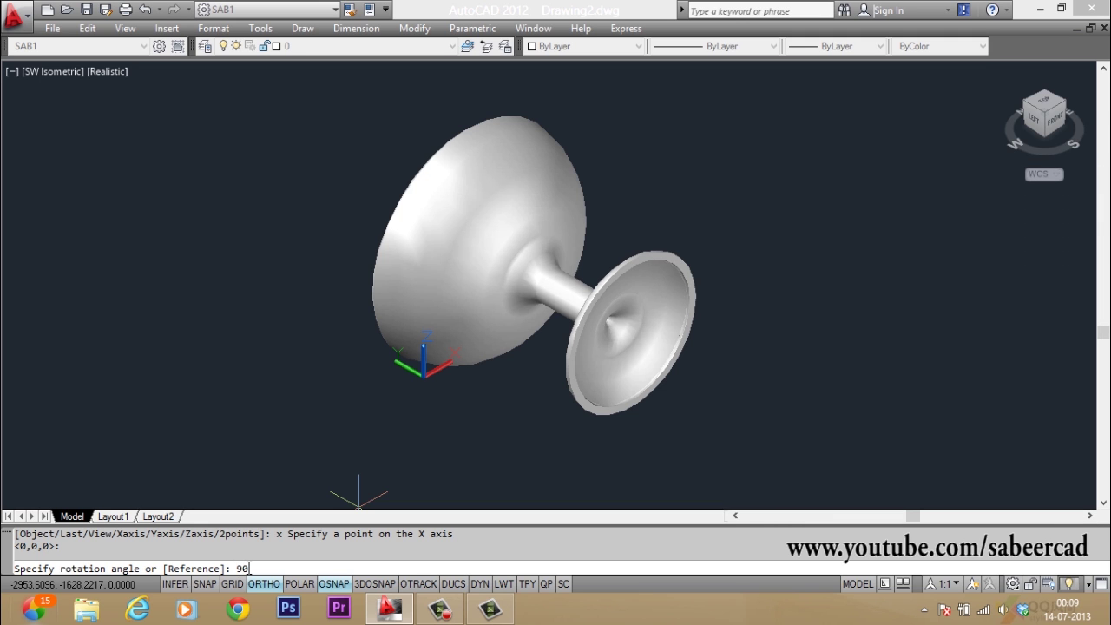
key("Return")
scroll(538, 373, "down", 2)
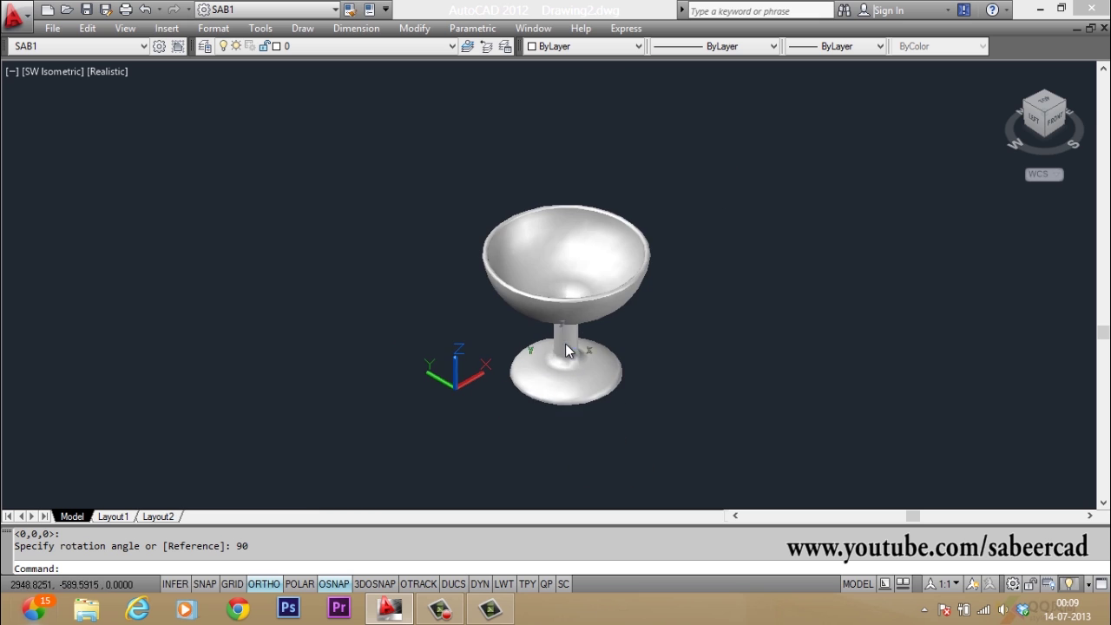
scroll(566, 343, "up", 3)
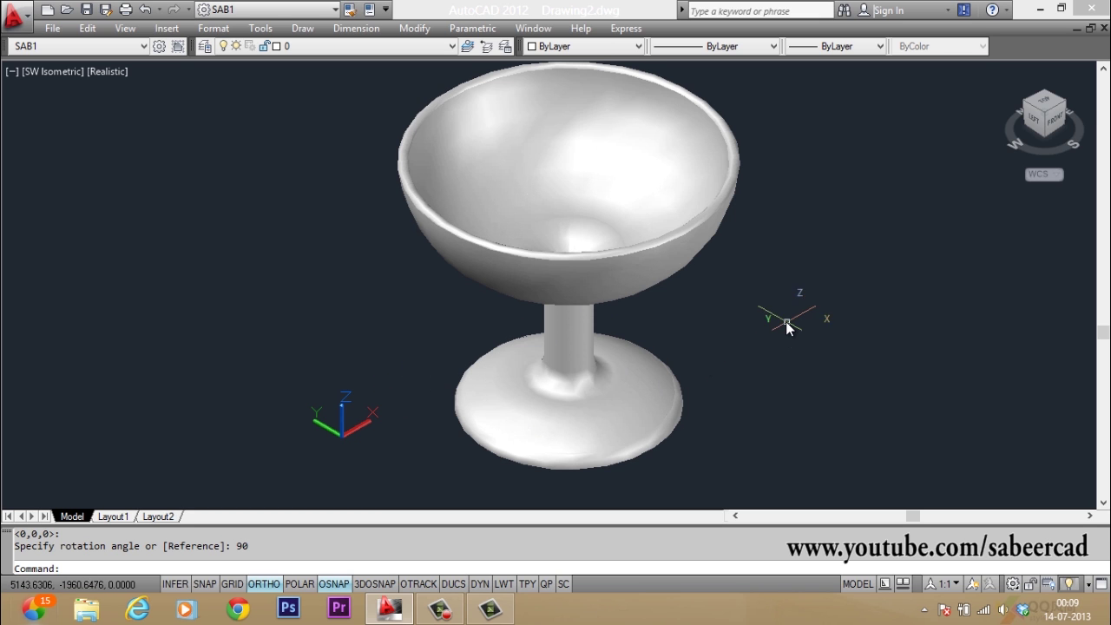
middle_click_drag(789, 315, 701, 344)
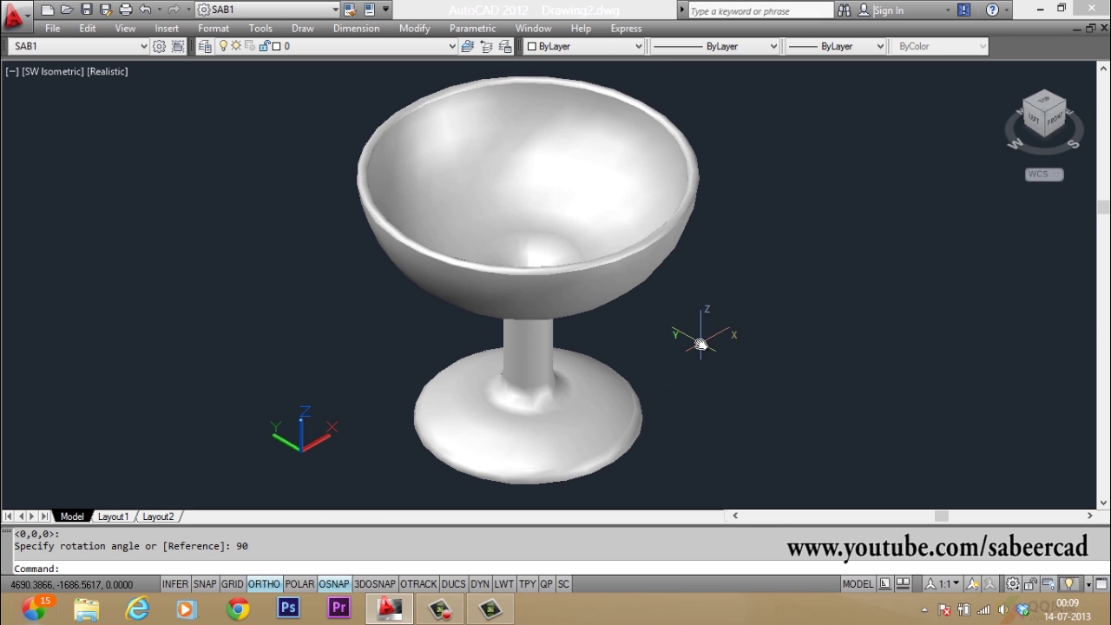
Step: Orbit the view to a lower, side-on angle of the goblet
type("orbit")
key("Return")
left_click_drag(598, 367, 591, 333)
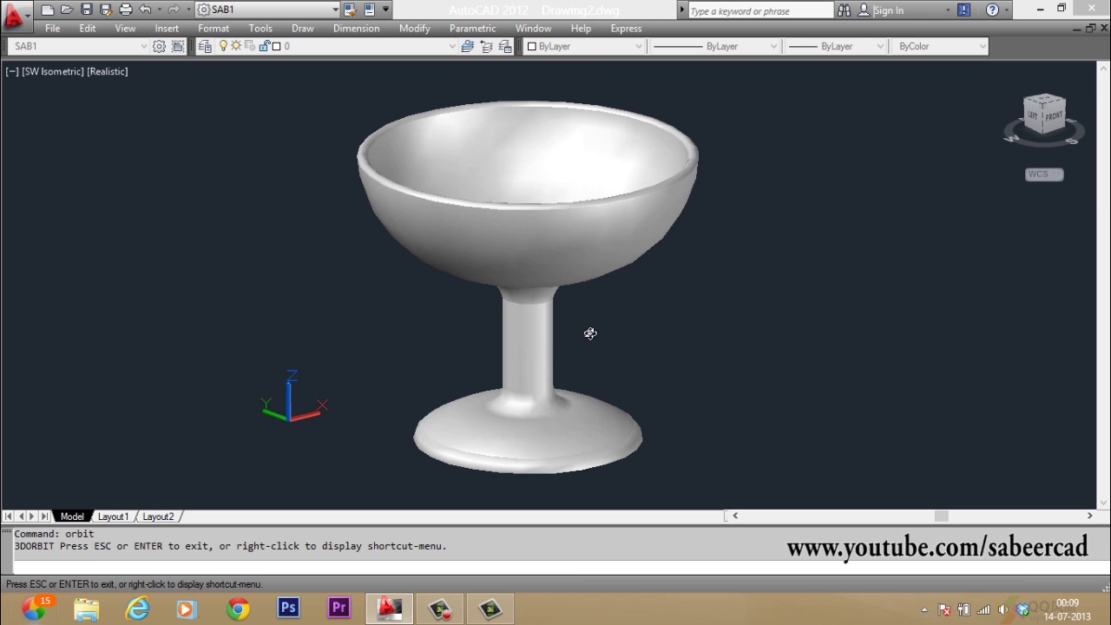